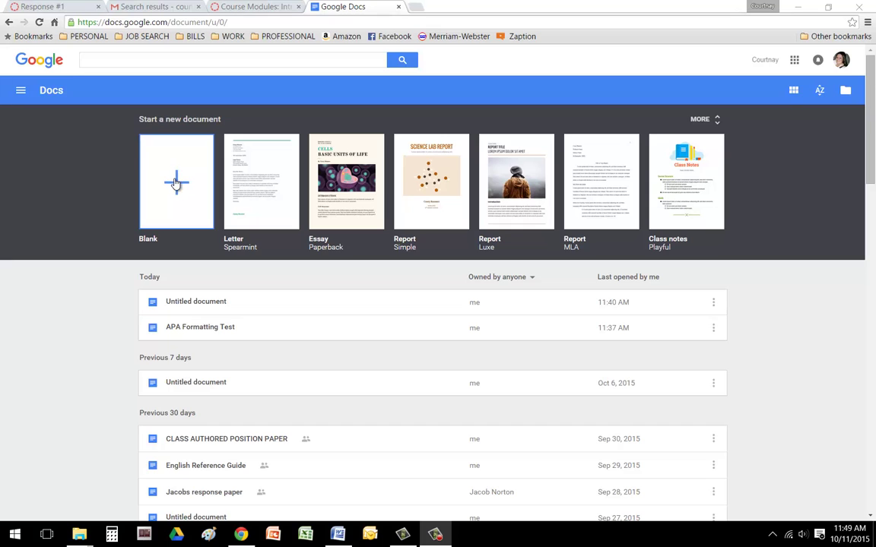
# - Start a blank Untitled document from the Google Docs home page
pyautogui.click(175, 183)
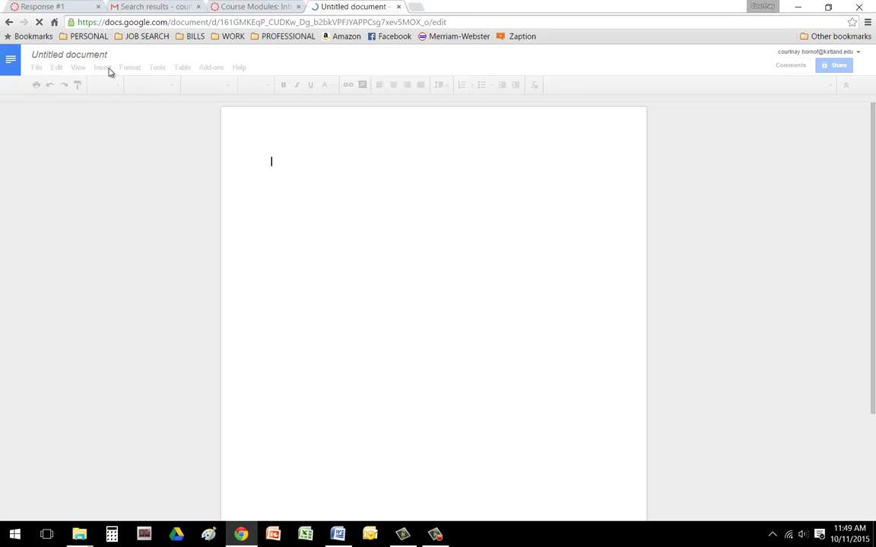
# - Rename the document to 'APA Formatted Document'
pyautogui.click(99, 57)
pyautogui.rightClick(99, 55)
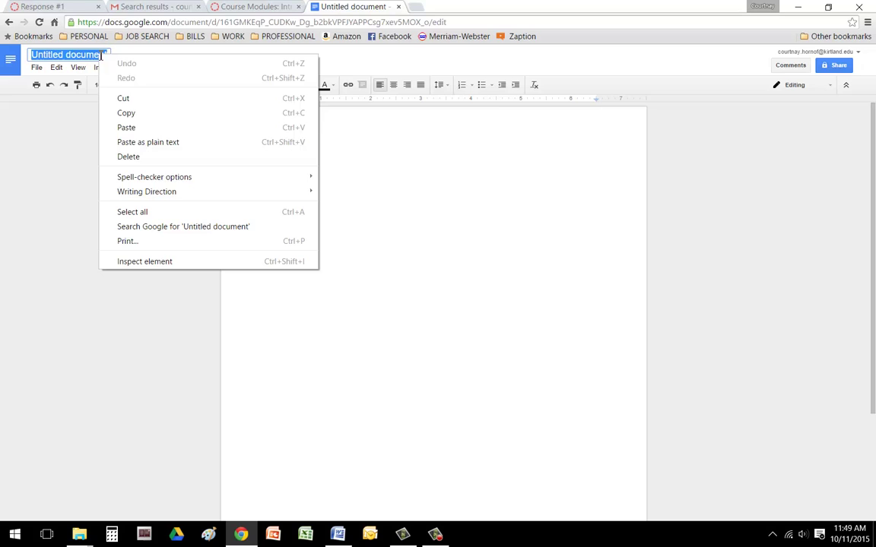
pyautogui.click(126, 128)
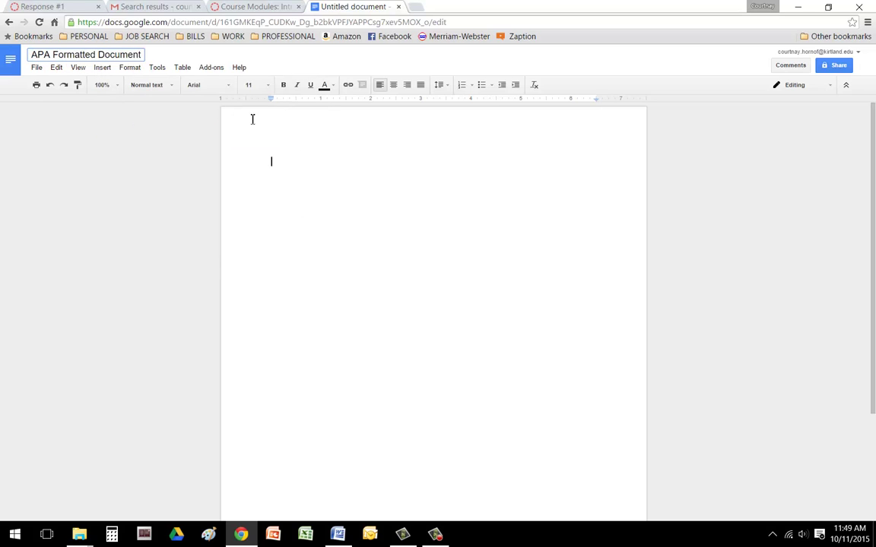
pyautogui.click(275, 165)
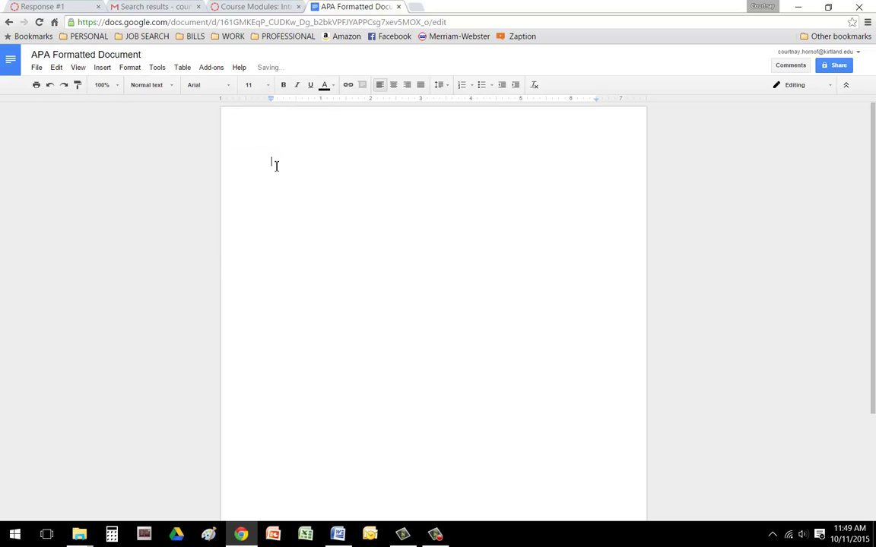
# - Add page numbers to the headers and give the first page a different header
pyautogui.click(104, 69)
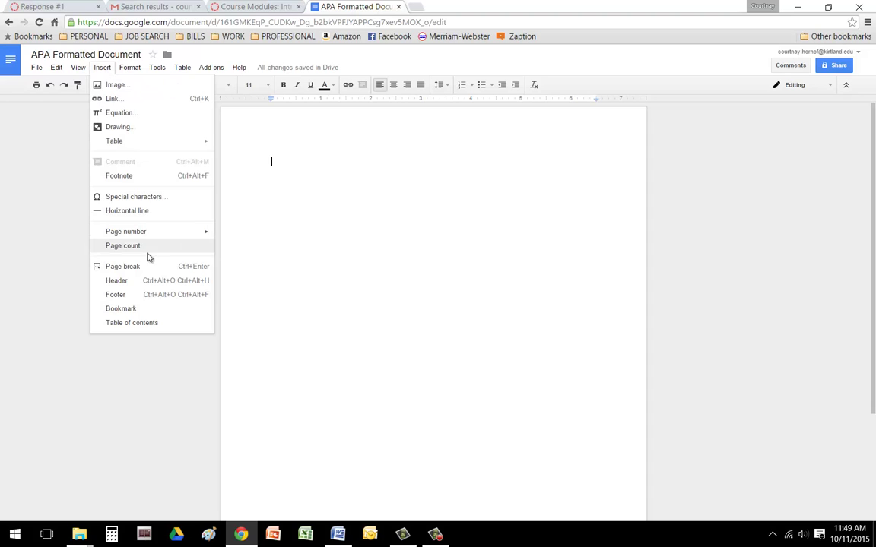
pyautogui.moveTo(138, 235)
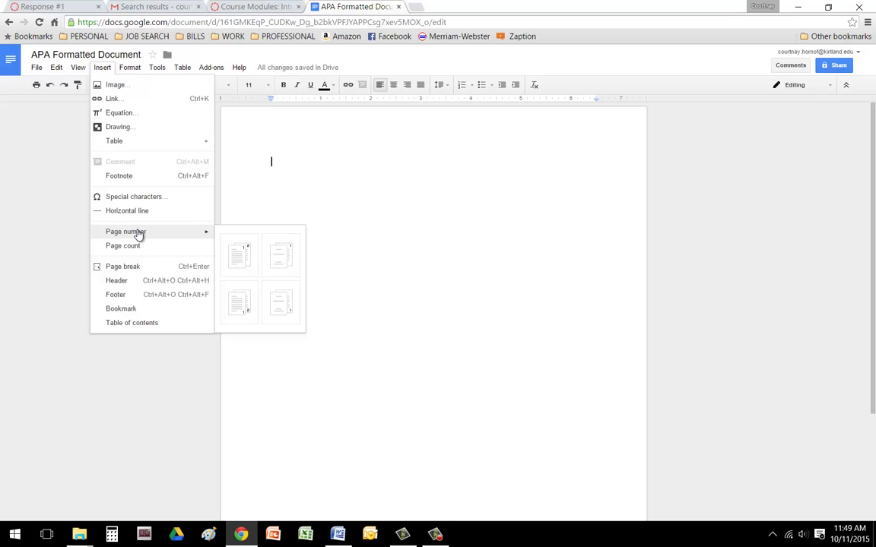
pyautogui.click(239, 259)
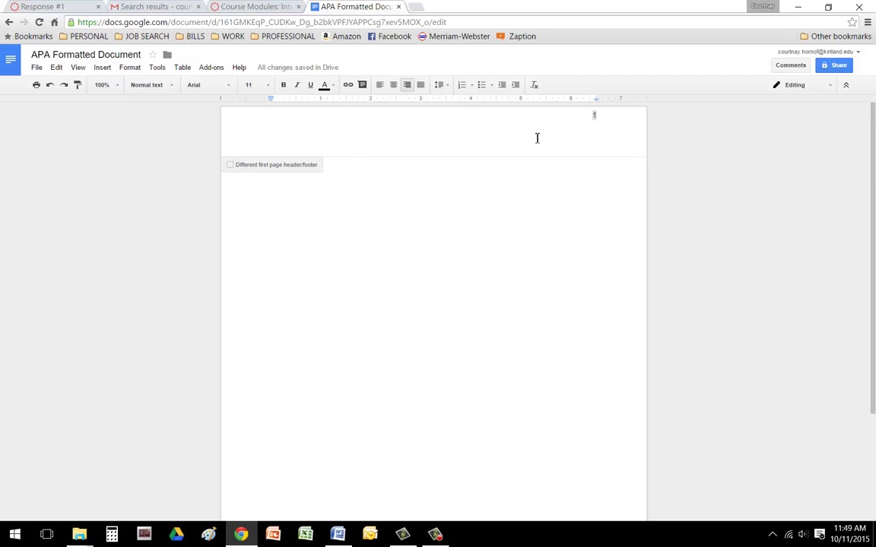
pyautogui.click(230, 165)
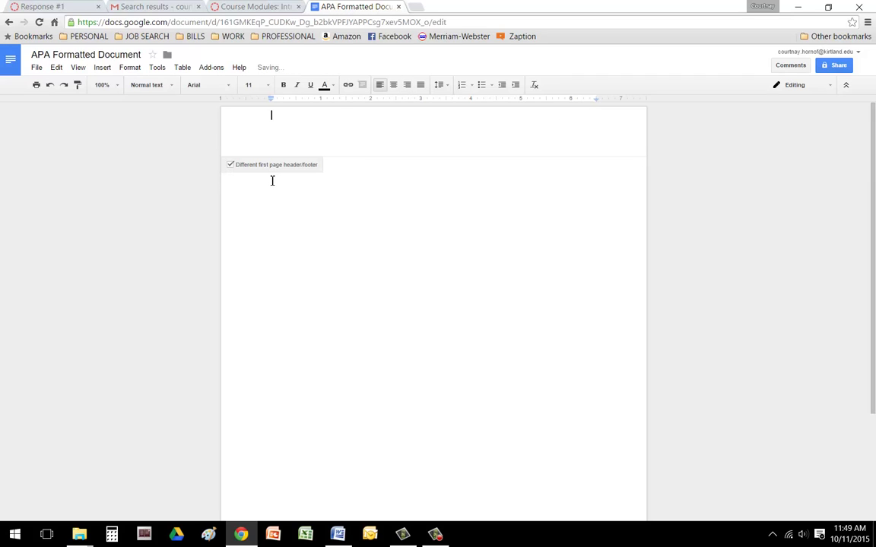
# - Put a right-aligned page number in the first-page header, preceded by 'Running head: SHORTENED VERSION'
pyautogui.click(102, 69)
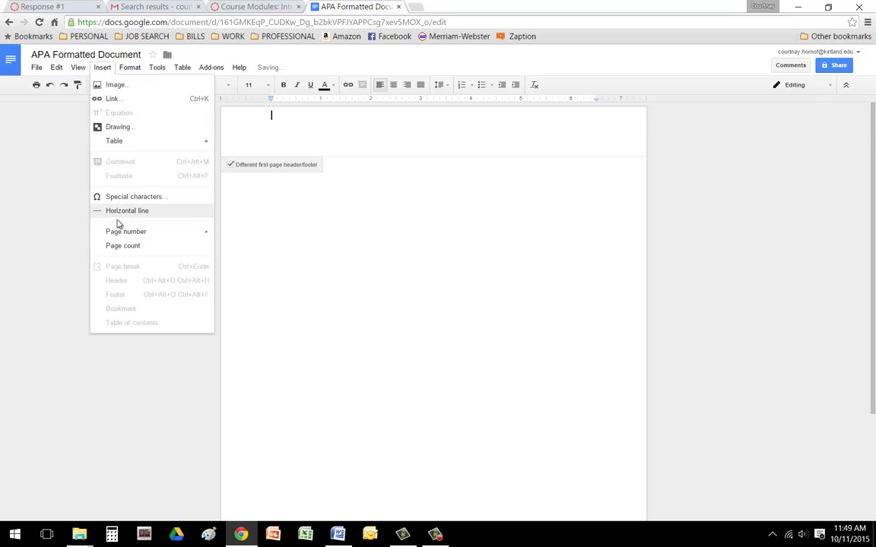
pyautogui.moveTo(126, 232)
pyautogui.click(238, 254)
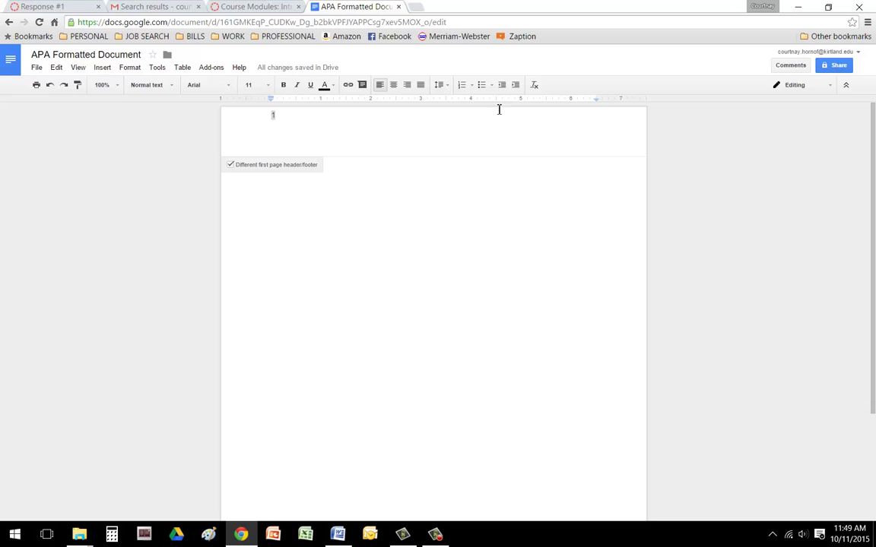
pyautogui.click(407, 88)
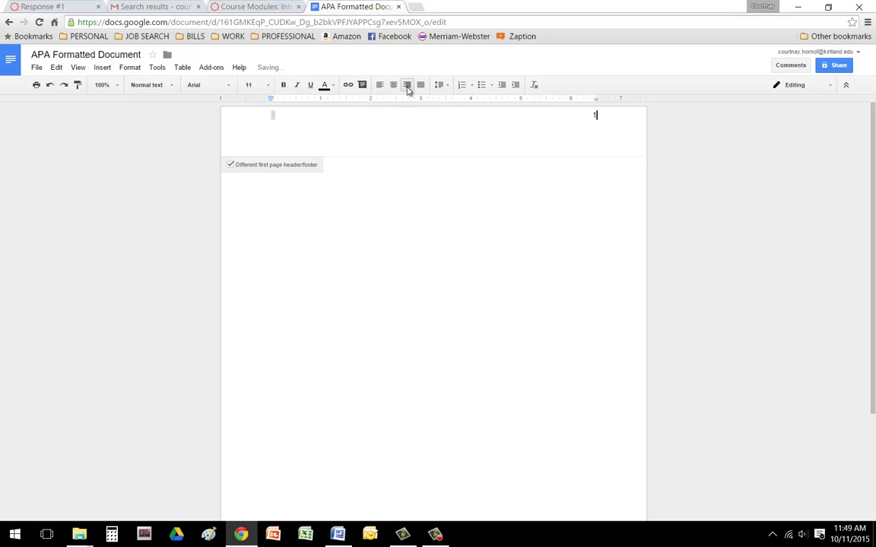
pyautogui.click(590, 115)
pyautogui.write('Running head:')
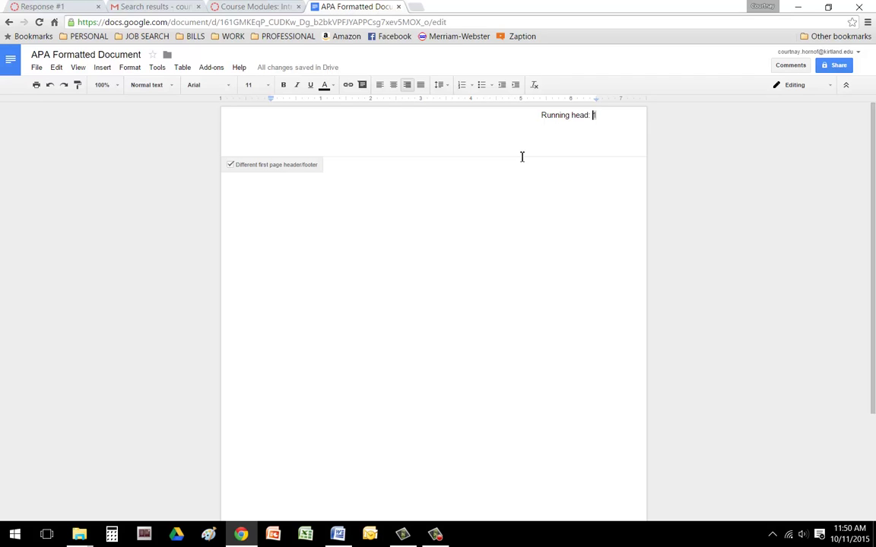
pyautogui.write('SHORTENE')
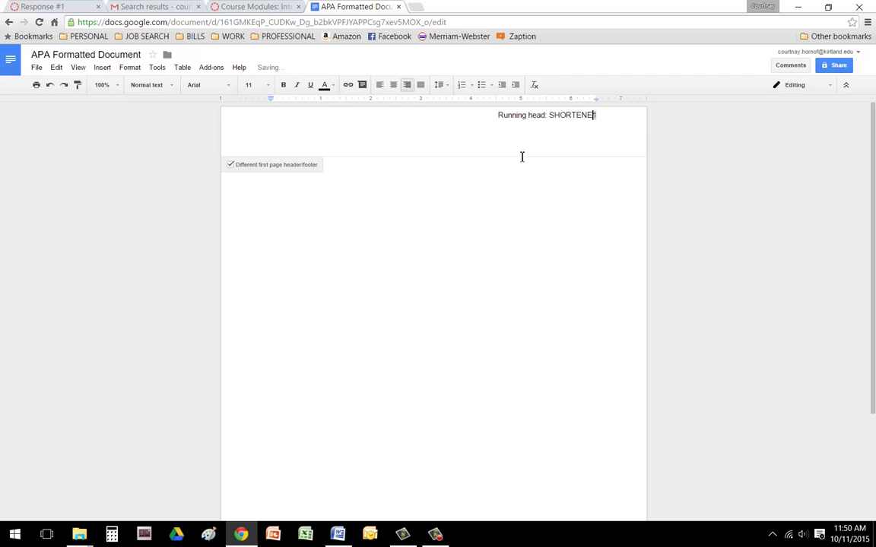
pyautogui.write('D VERSION')
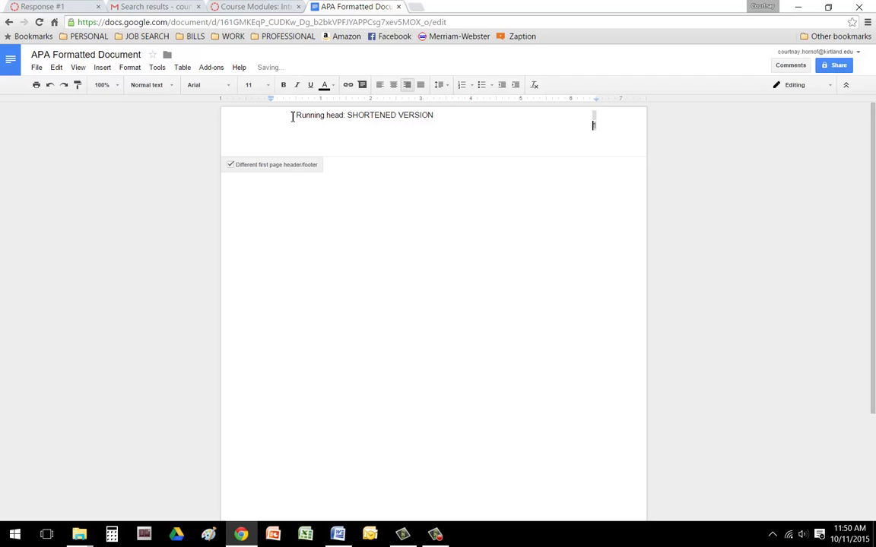
# - Undo the last two header changes so the running head starts at the left margin
pyautogui.click(49, 85)
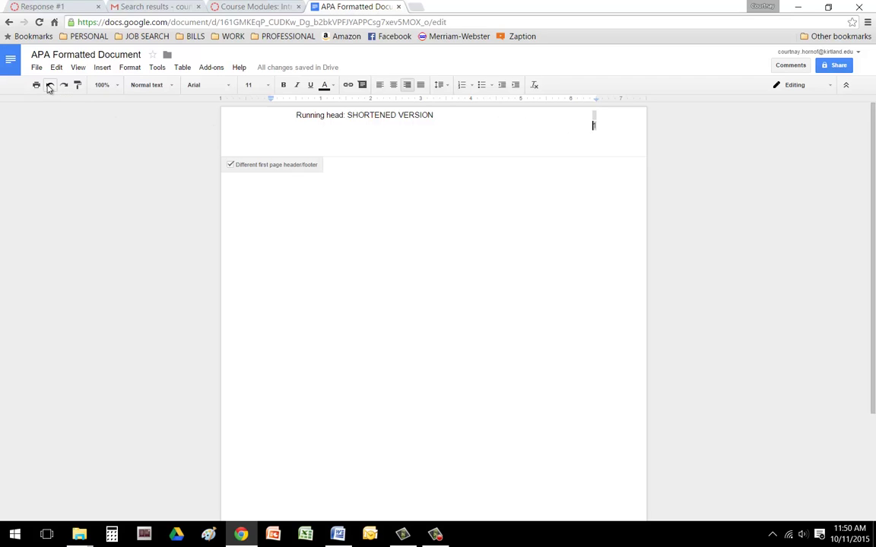
pyautogui.click(50, 85)
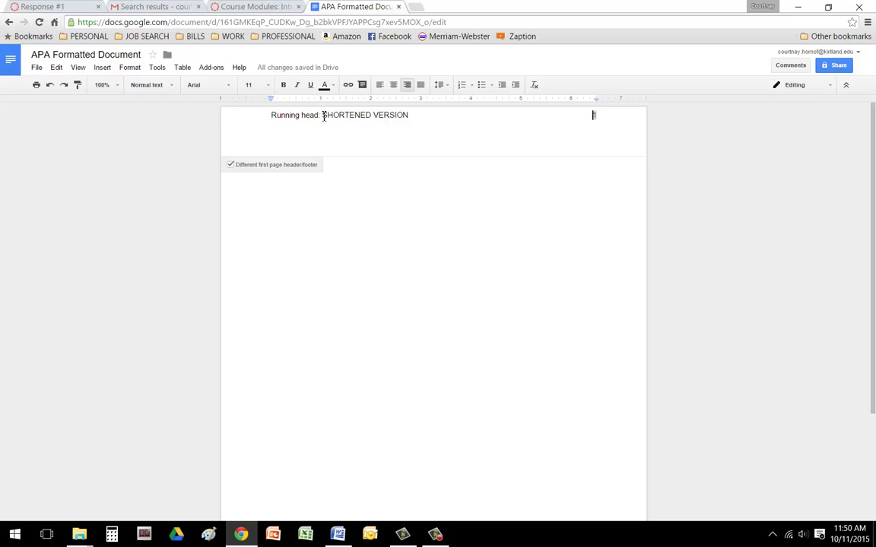
pyautogui.click(592, 116)
# - Set the whole first-page header line to Times New Roman, size 12
pyautogui.tripleClick(346, 115)
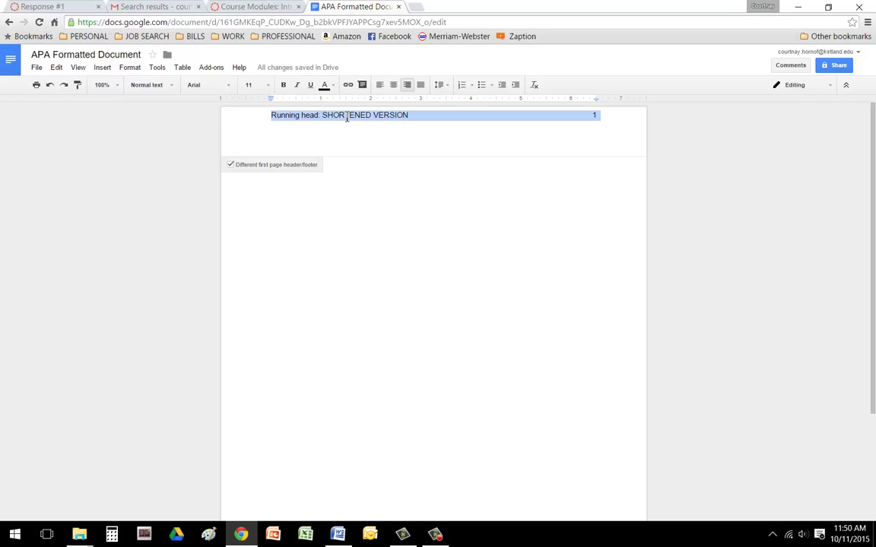
pyautogui.click(219, 85)
pyautogui.click(225, 102)
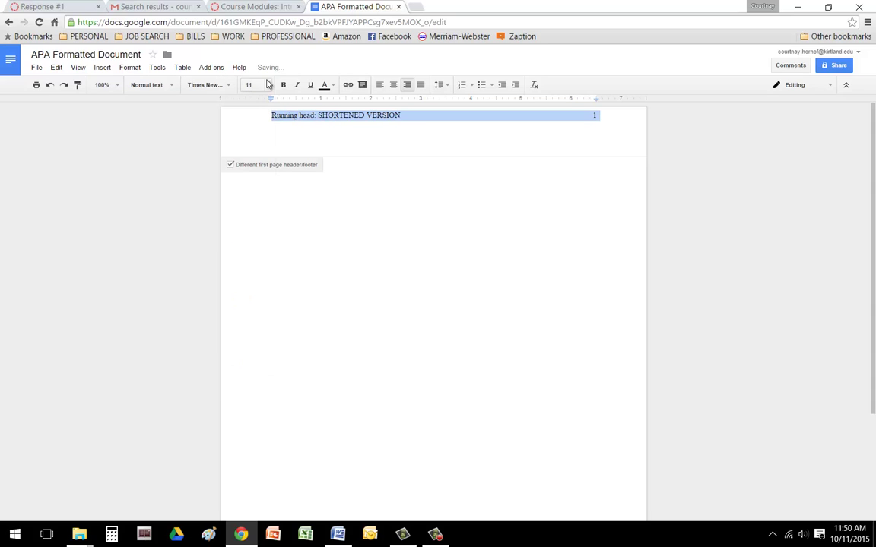
pyautogui.click(249, 84)
pyautogui.click(253, 160)
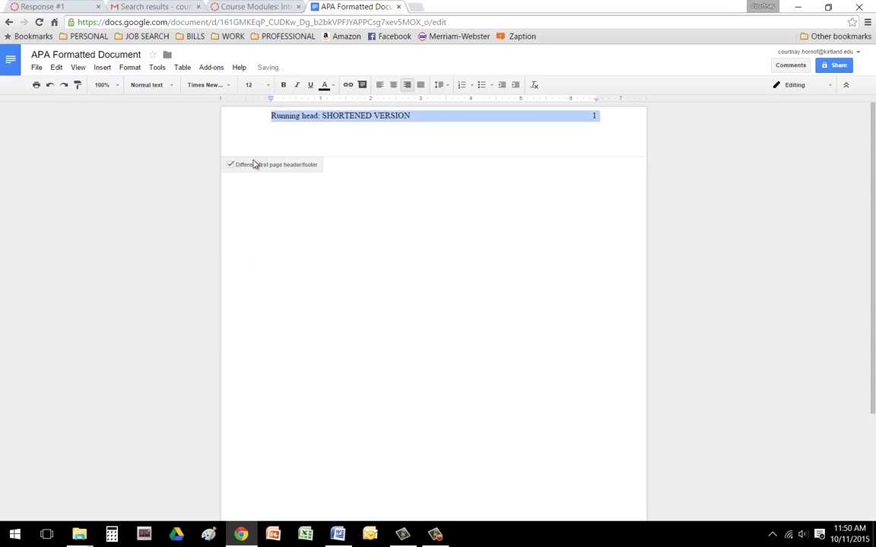
# - Center the page body and type the title 'Shortened Version of Your Title'
pyautogui.click(305, 199)
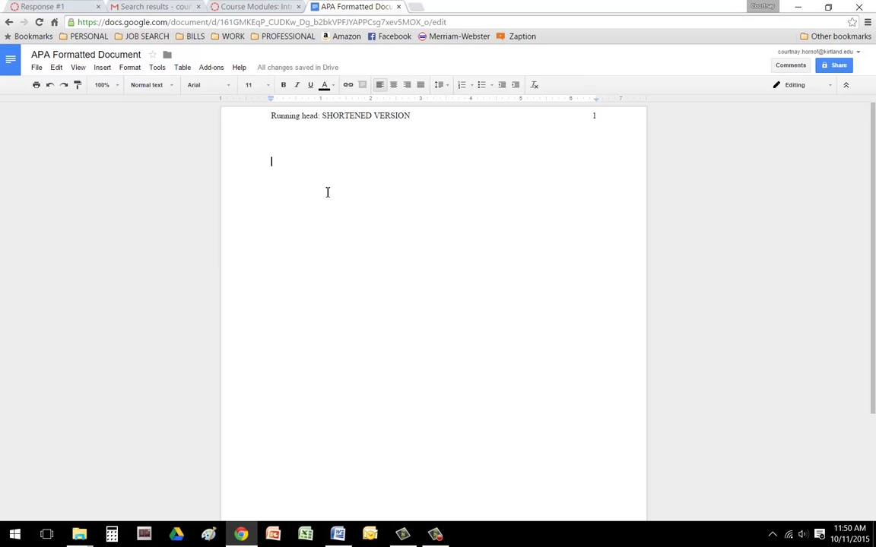
pyautogui.click(395, 85)
pyautogui.write('sHORTE')
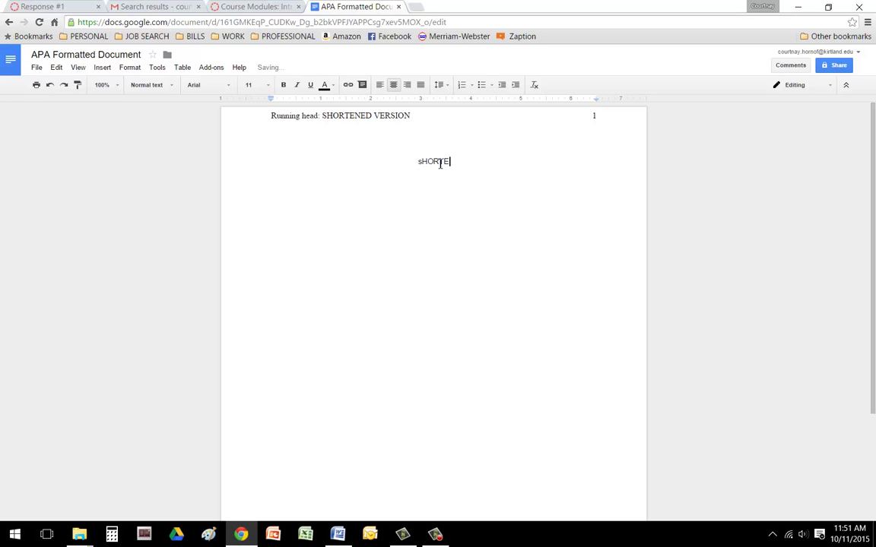
pyautogui.press('BackSpace')
pyautogui.press('BackSpace')
pyautogui.press('BackSpace')
pyautogui.press('BackSpace')
pyautogui.write('Shortened Version of Your Title')
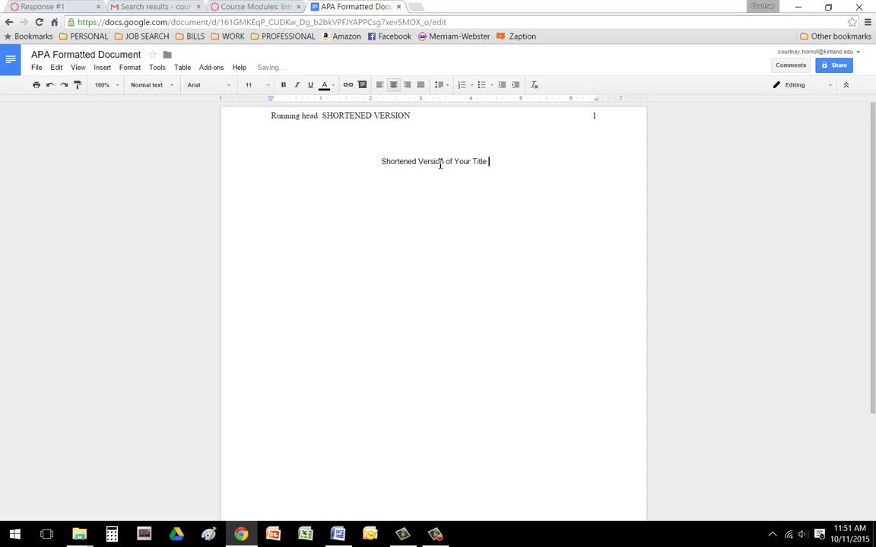
# - Add centred lines for the author's name, 'Kirtland Community College' and '11 October 2015'
pyautogui.press('Return')
pyautogui.press('Return')
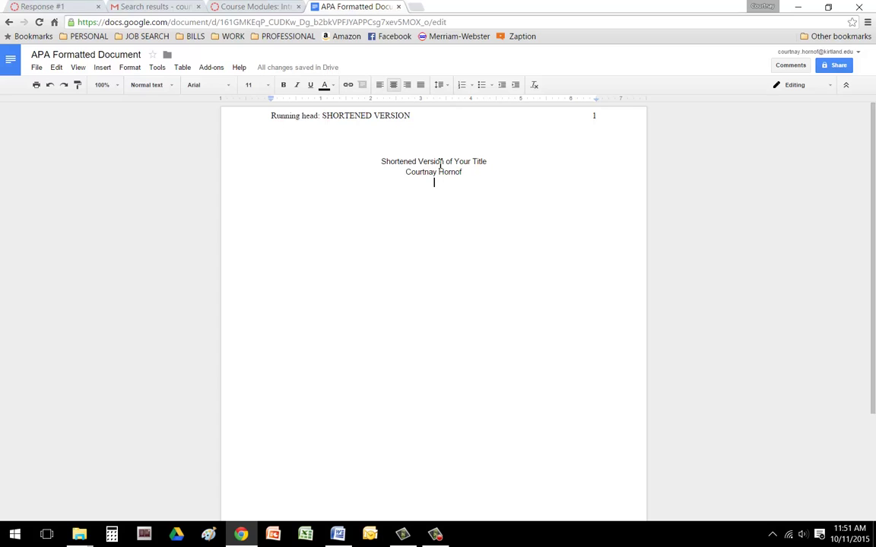
pyautogui.write('Kir')
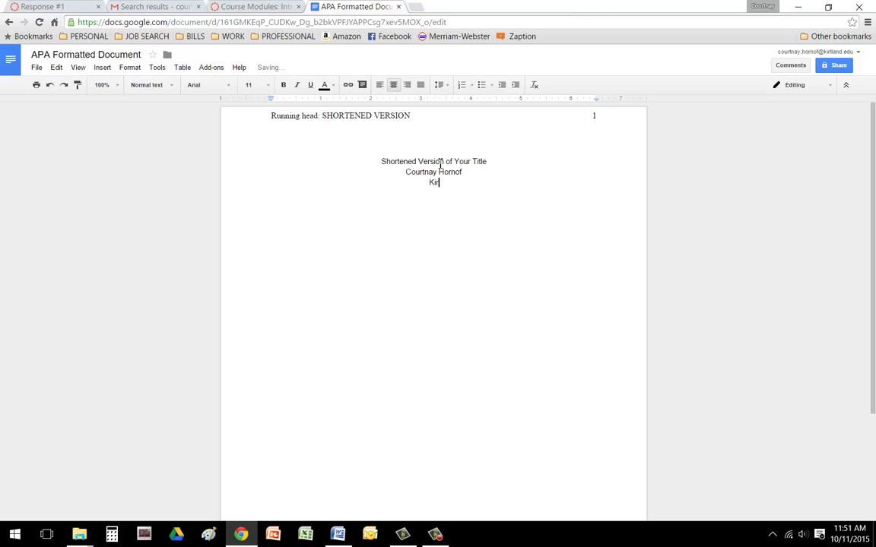
pyautogui.write('tland Community College')
pyautogui.press('Return')
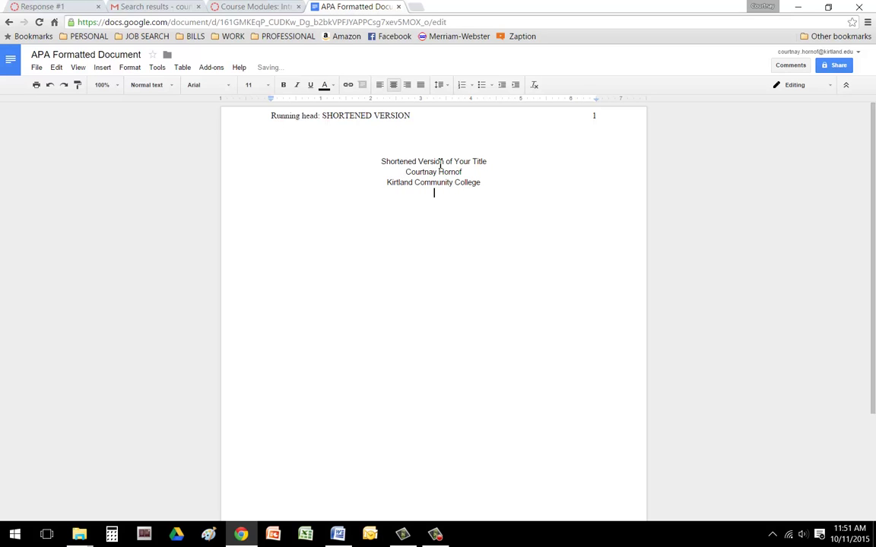
pyautogui.write('11 October 2015')
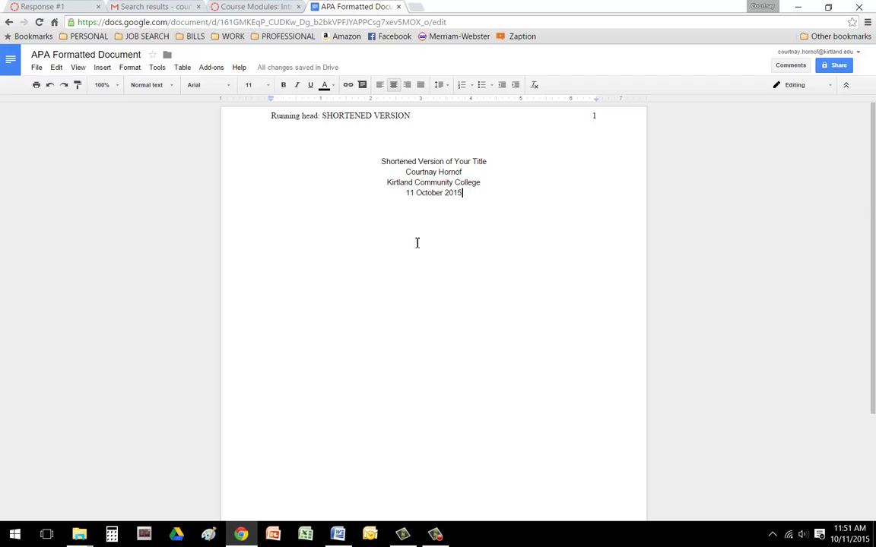
# - Add blank lines below the date until a second page starts
pyautogui.scroll(-3, 430, 339)
pyautogui.scroll(3, 430, 338)
pyautogui.press('Return')
pyautogui.press('Return')
pyautogui.press('Return')
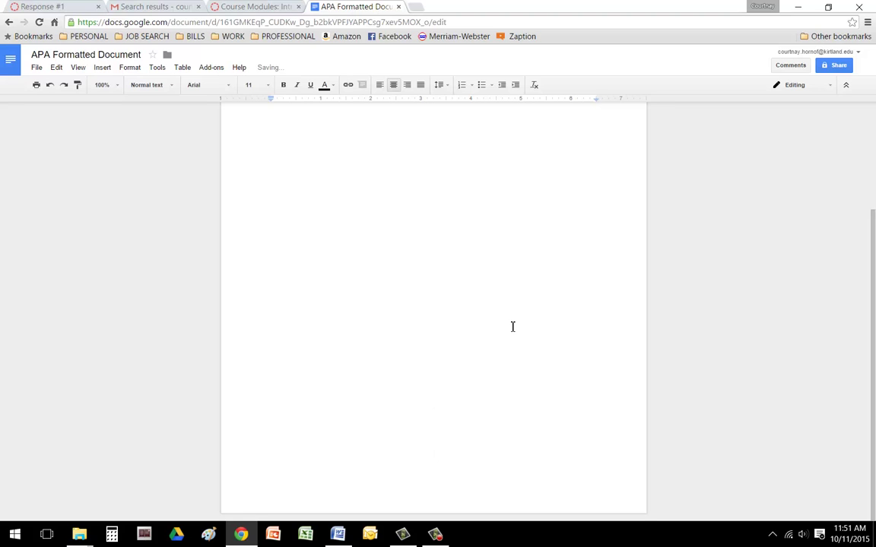
pyautogui.press('Return')
pyautogui.press('Return')
pyautogui.press('Return')
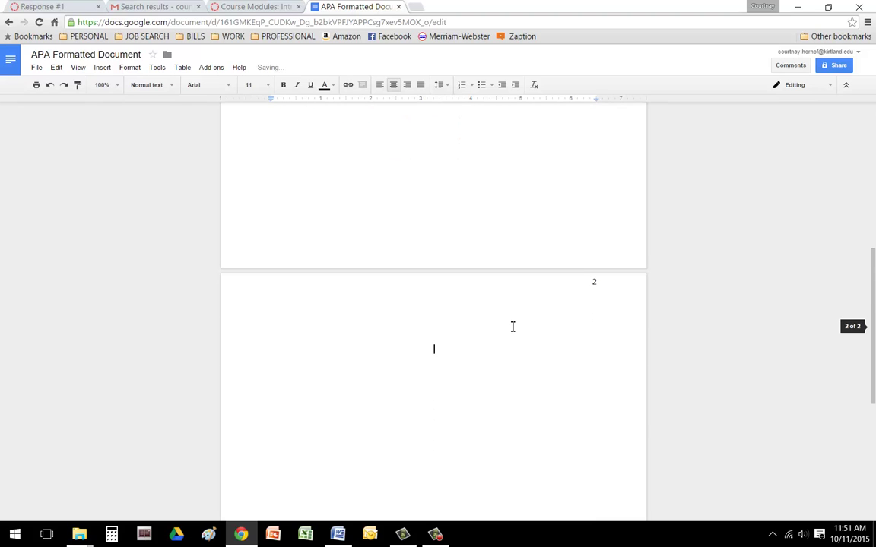
# - Type 'SHORTENED VERSION' ahead of the page number in the page-2 header
pyautogui.click(520, 289)
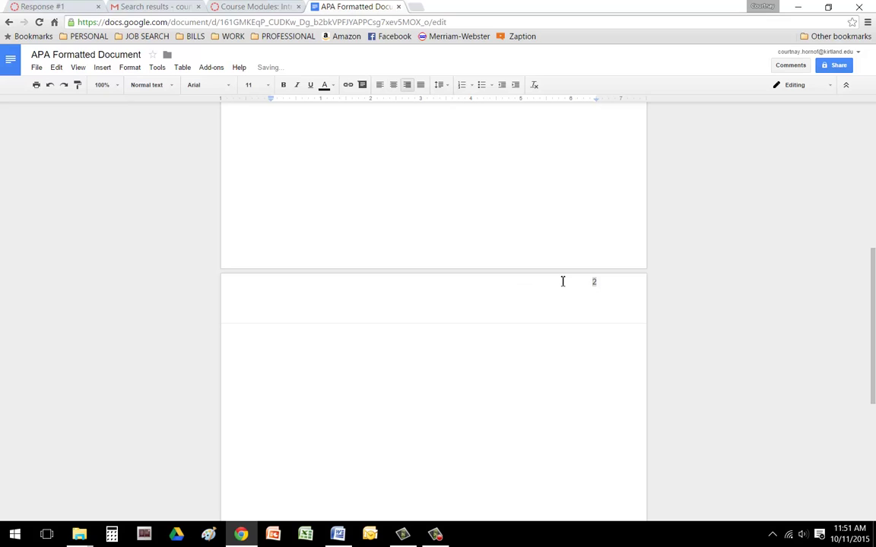
pyautogui.scroll(10, 578, 296)
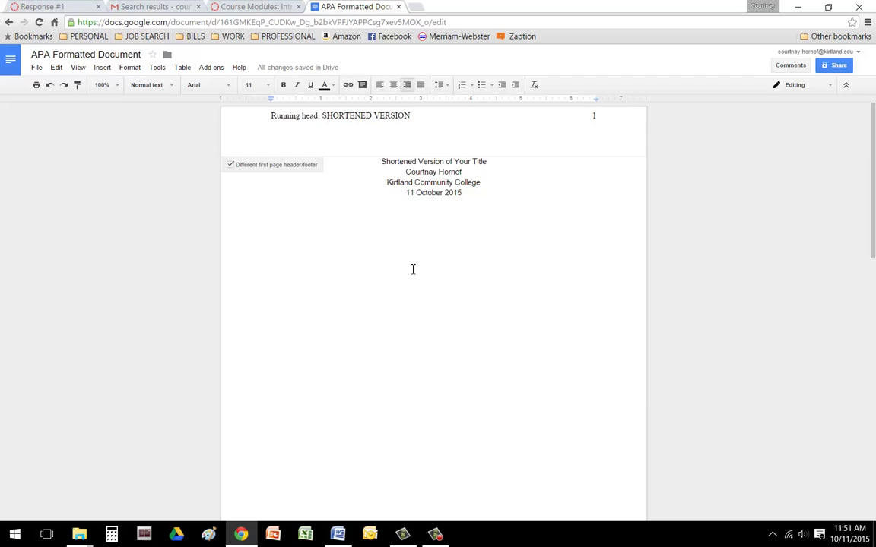
pyautogui.scroll(-4, 455, 347)
pyautogui.scroll(-1, 456, 347)
pyautogui.write('SHORTENED ')
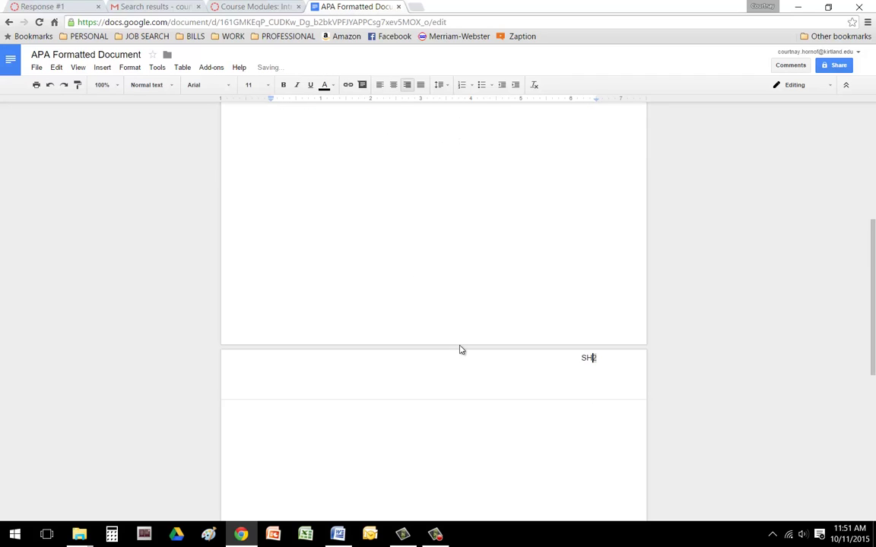
pyautogui.write('VERSION')
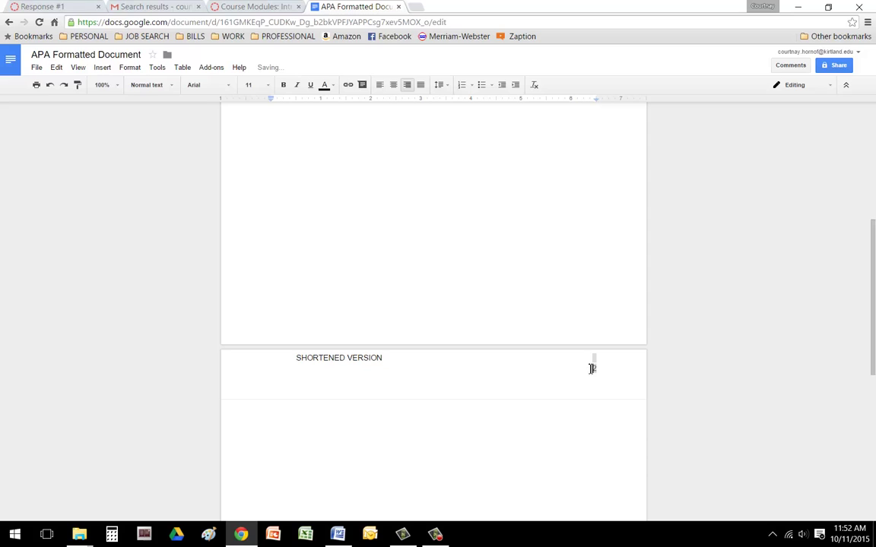
# - Undo the extra header spacing and set the page-2 header line to Times New Roman 12
pyautogui.click(50, 85)
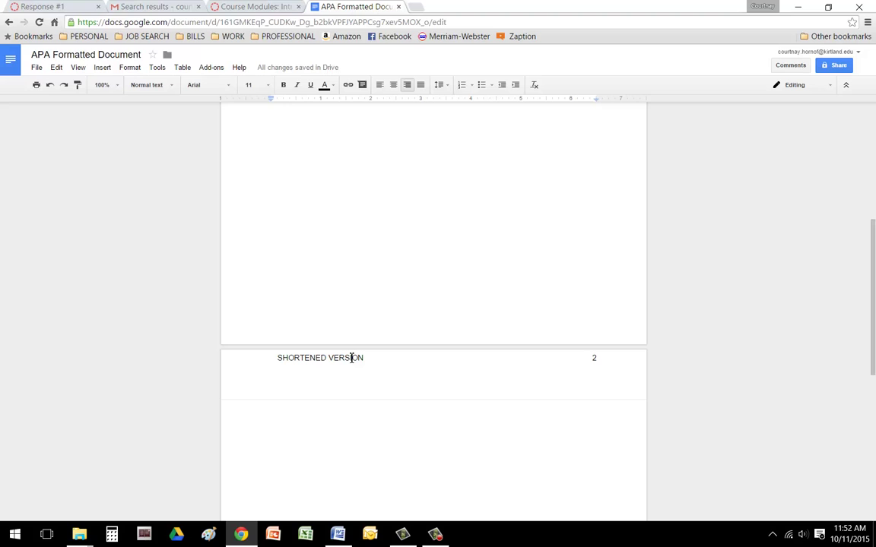
pyautogui.tripleClick(351, 357)
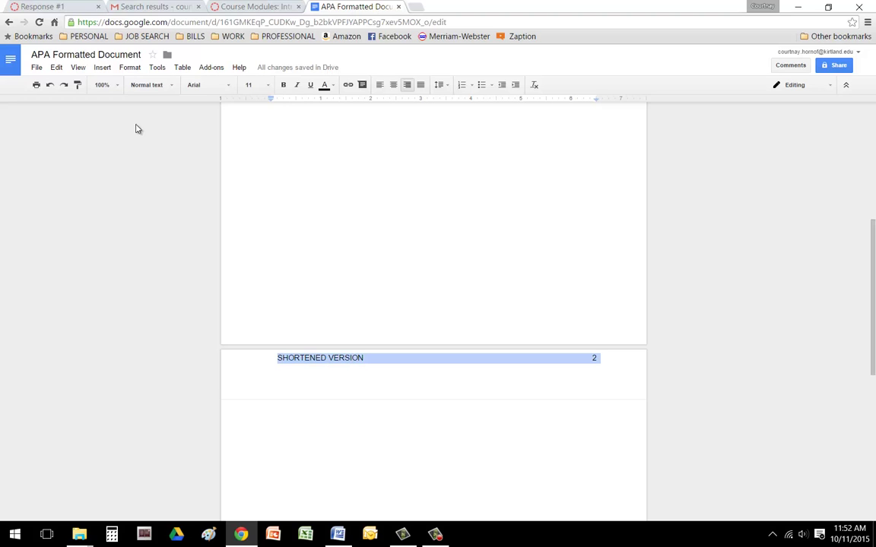
pyautogui.click(230, 89)
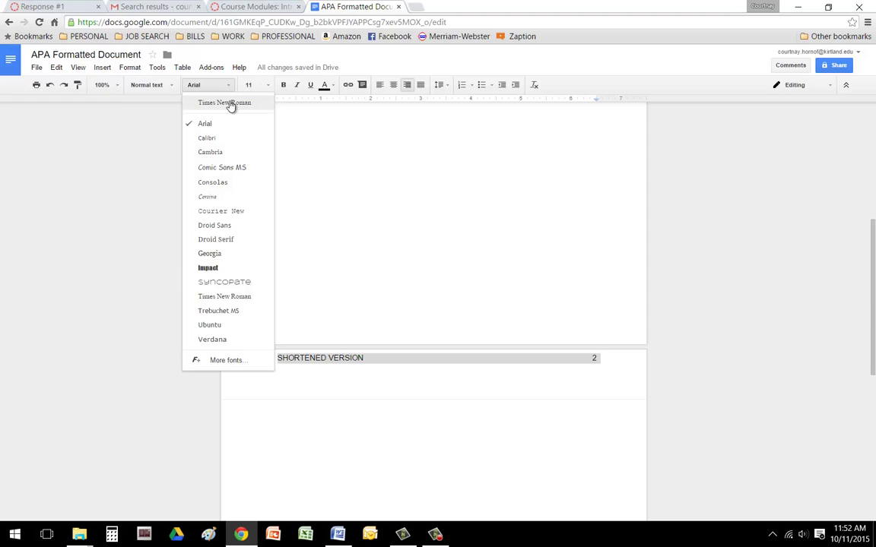
pyautogui.click(230, 104)
pyautogui.click(268, 84)
pyautogui.click(250, 158)
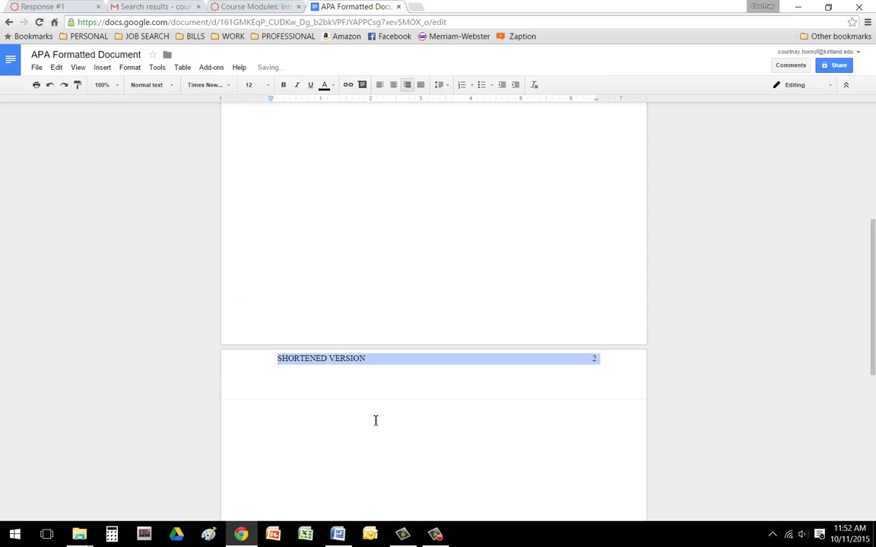
pyautogui.click(375, 421)
pyautogui.scroll(4, 395, 365)
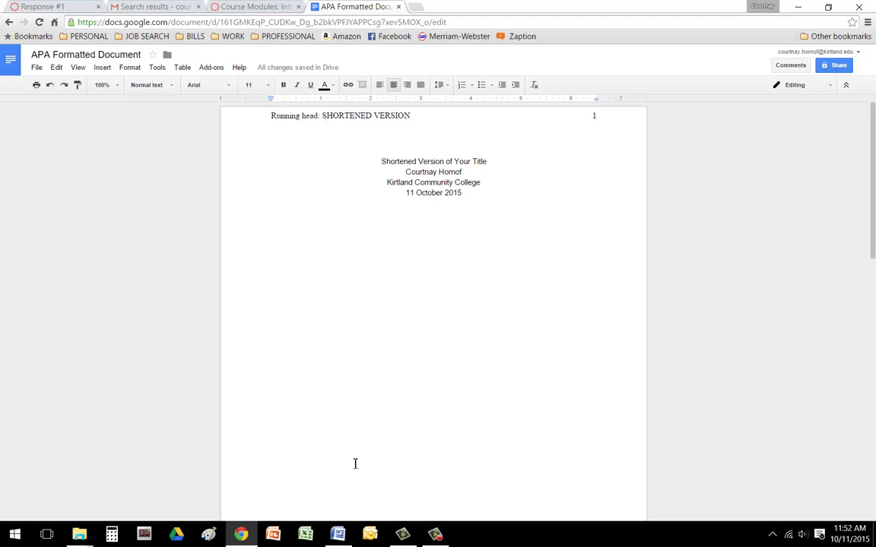
# - Copy the essay from Word and paste it below the title block
pyautogui.click(337, 534)
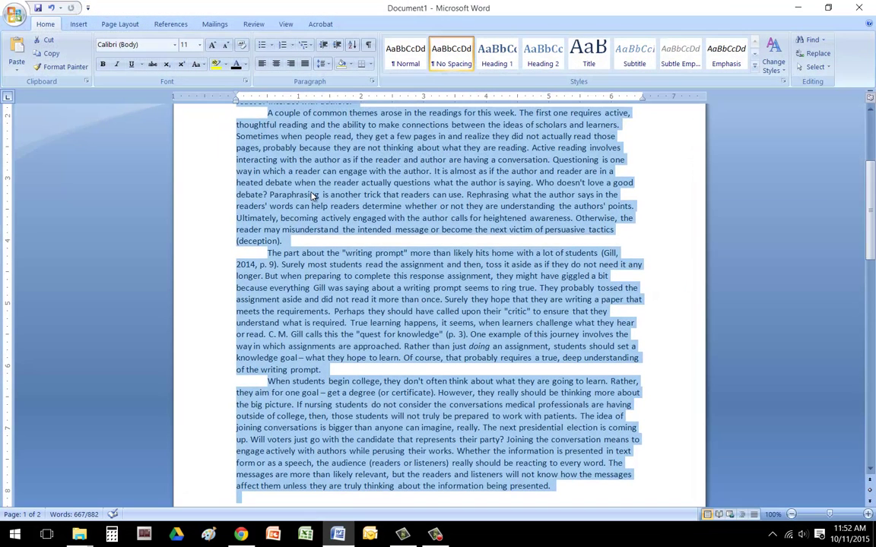
pyautogui.rightClick(280, 174)
pyautogui.click(298, 194)
pyautogui.click(798, 6)
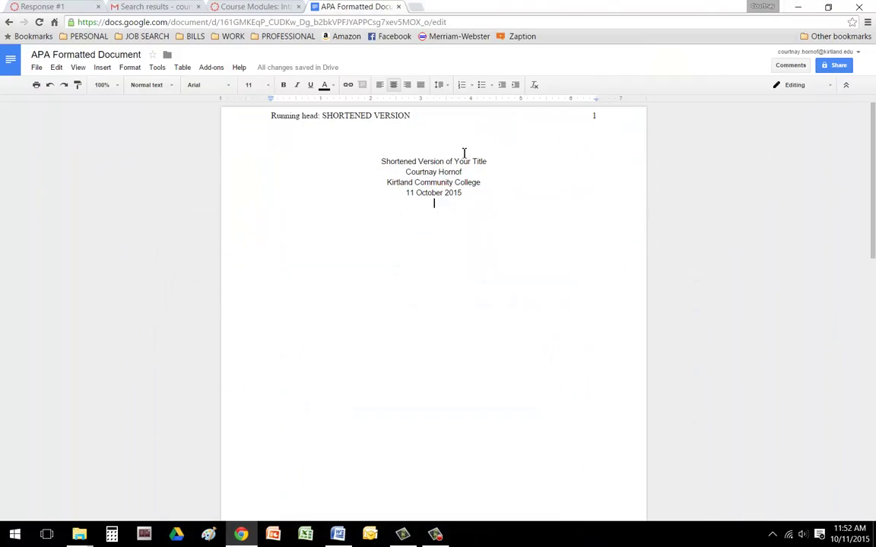
pyautogui.rightClick(443, 203)
pyautogui.click(486, 252)
pyautogui.scroll(-3, 471, 237)
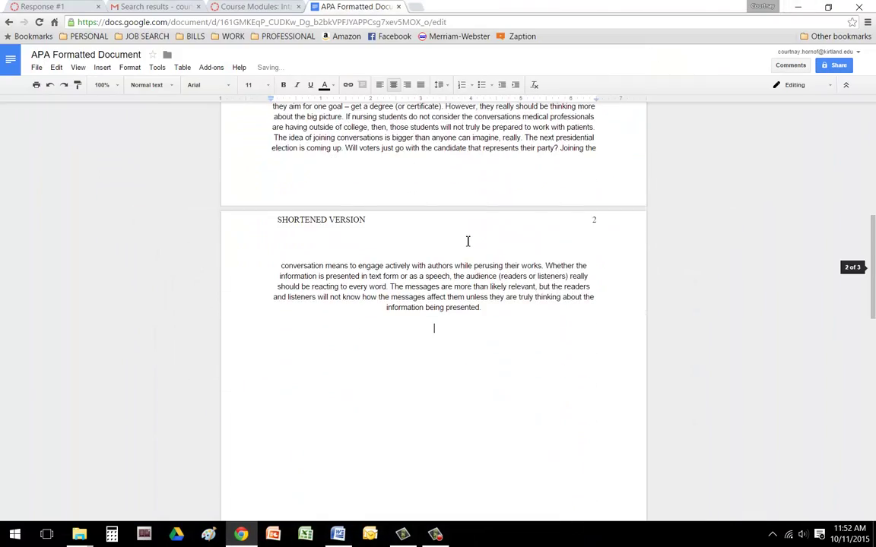
pyautogui.scroll(6, 468, 238)
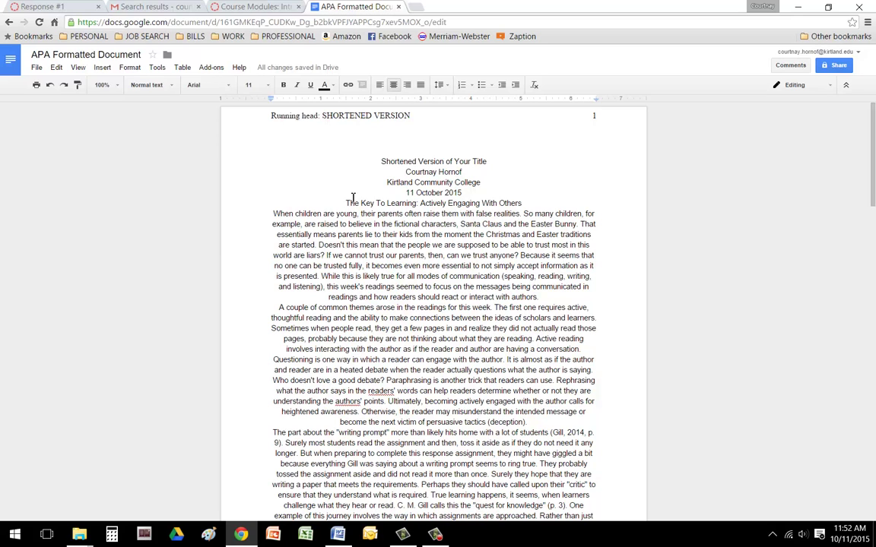
# - Left-align the pasted essay from its title to the end
pyautogui.moveTo(345, 203); pyautogui.dragTo(567, 473)
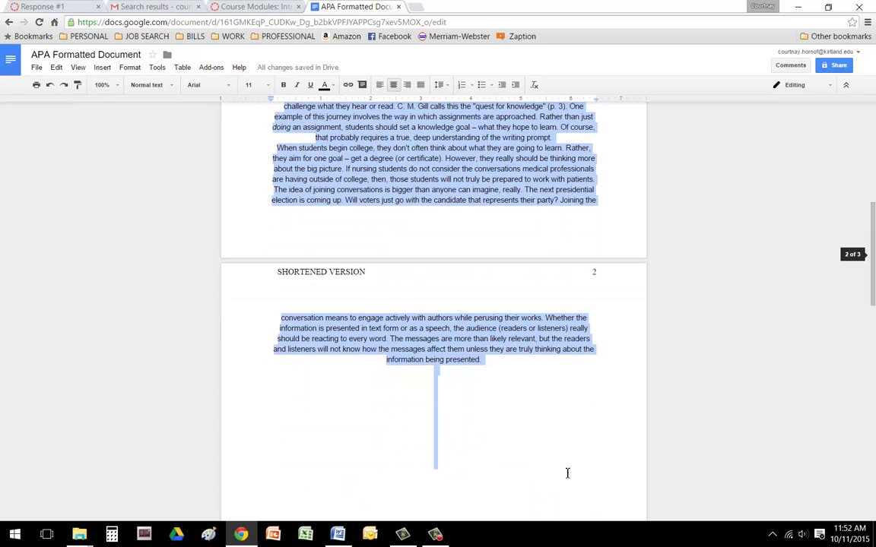
pyautogui.click(379, 84)
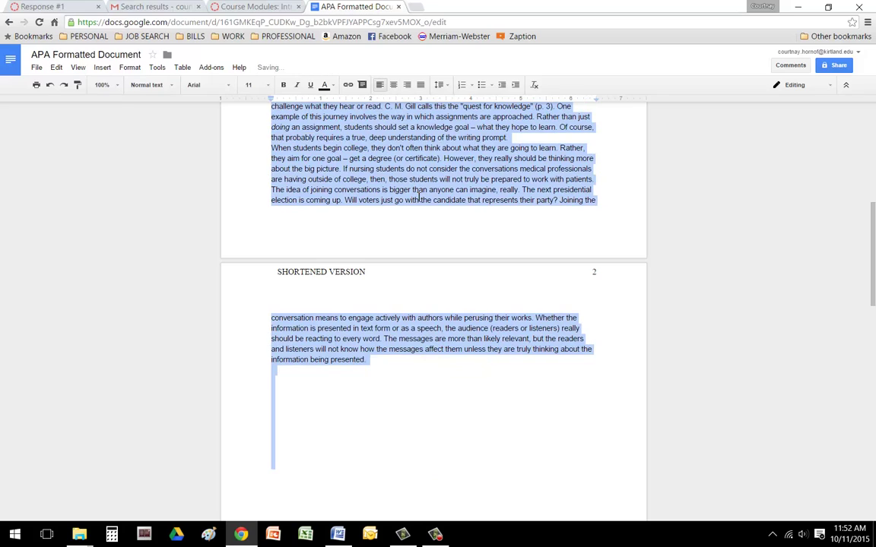
pyautogui.click(285, 289)
pyautogui.scroll(5, 274, 244)
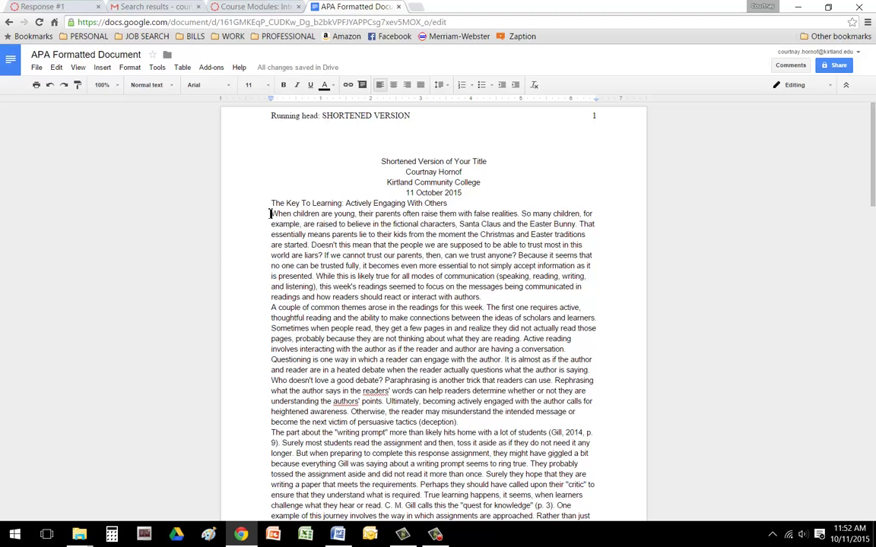
# - Indent the first line of four essay paragraphs, through 'When students begin college'
pyautogui.click(271, 213)
pyautogui.press('Tab')
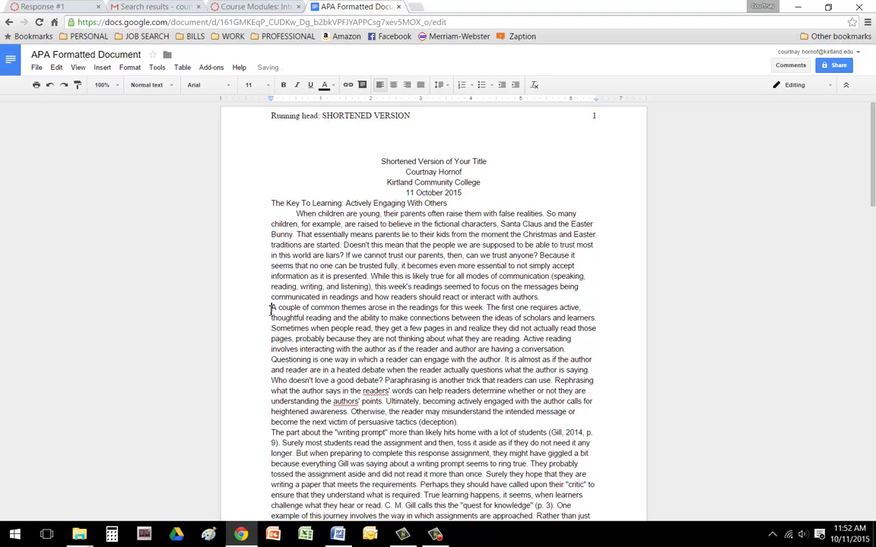
pyautogui.click(272, 308)
pyautogui.press('Tab')
pyautogui.scroll(-1, 271, 310)
pyautogui.click(271, 380)
pyautogui.press('Tab')
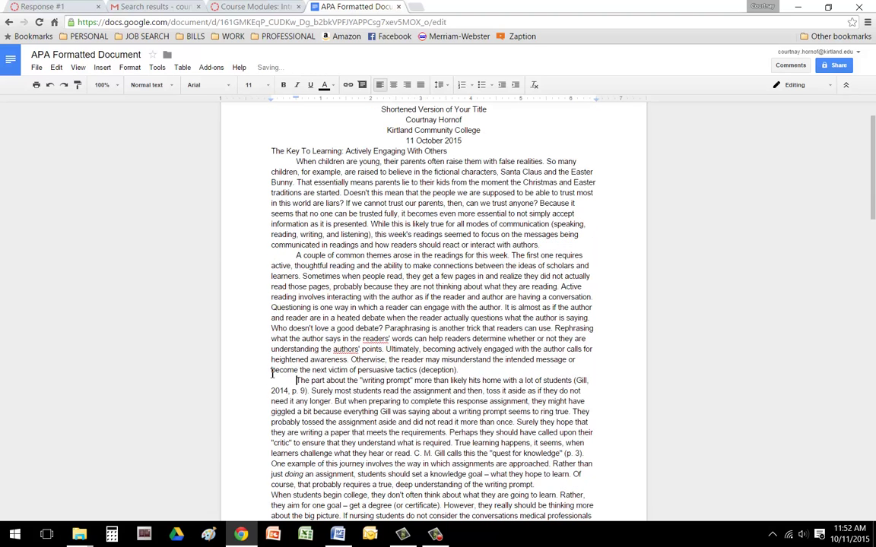
pyautogui.scroll(-3, 273, 358)
pyautogui.click(273, 345)
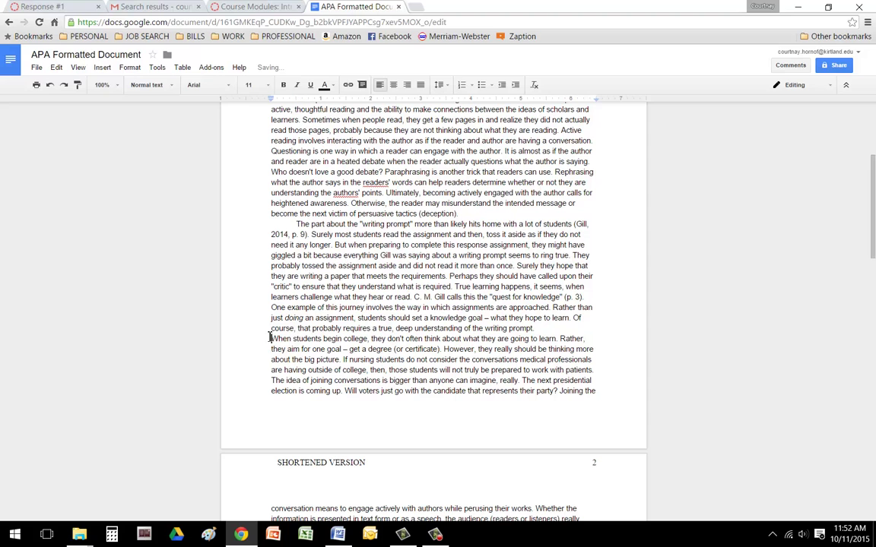
pyautogui.press('Tab')
pyautogui.scroll(4, 392, 221)
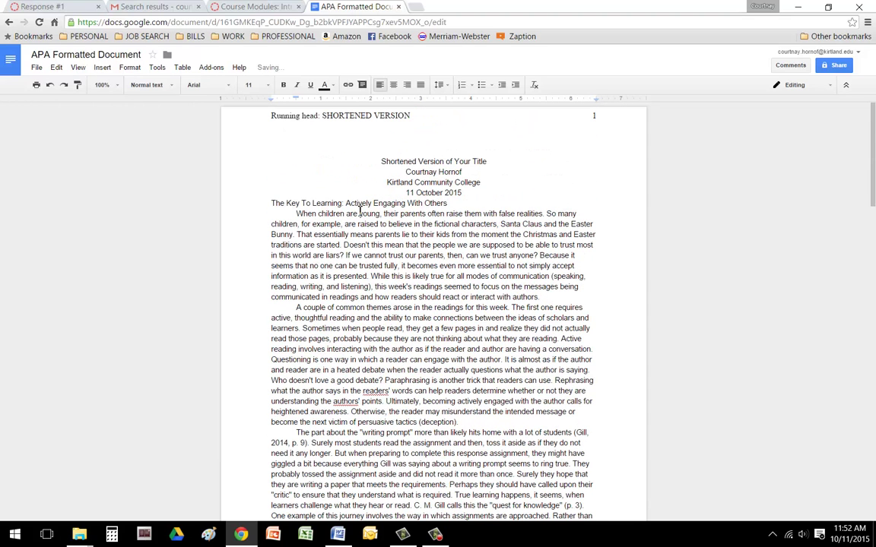
# - Replace the essay's title line with 'Shortened Version of Your Title' and centre it
pyautogui.moveTo(271, 203); pyautogui.dragTo(449, 203)
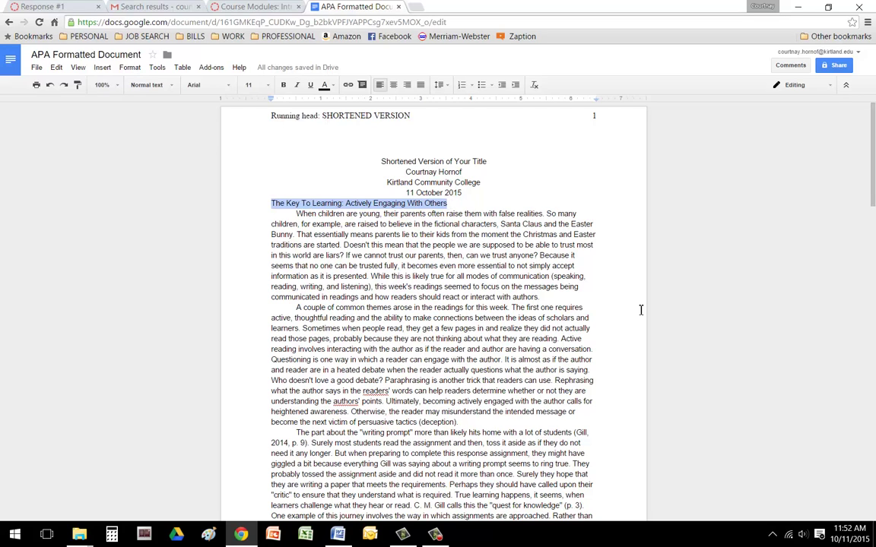
pyautogui.write('sHORTEN')
pyautogui.press('BackSpace')
pyautogui.press('BackSpace')
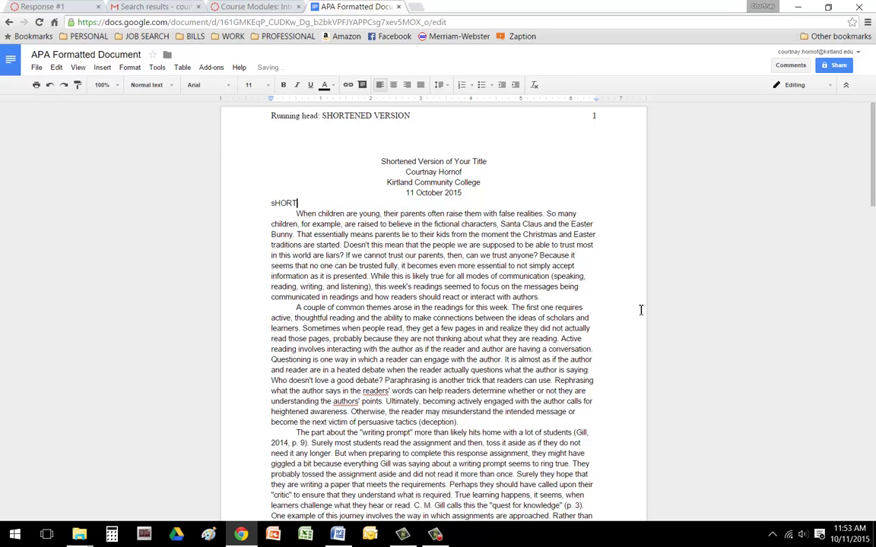
pyautogui.press('BackSpace')
pyautogui.press('BackSpace')
pyautogui.press('BackSpace')
pyautogui.press('BackSpace')
pyautogui.write('Shortened Version of Your Title')
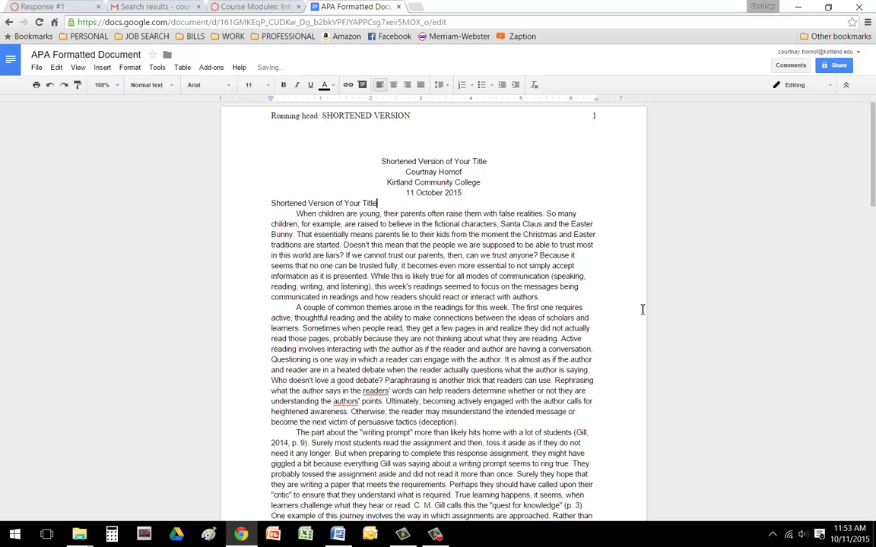
pyautogui.click(393, 84)
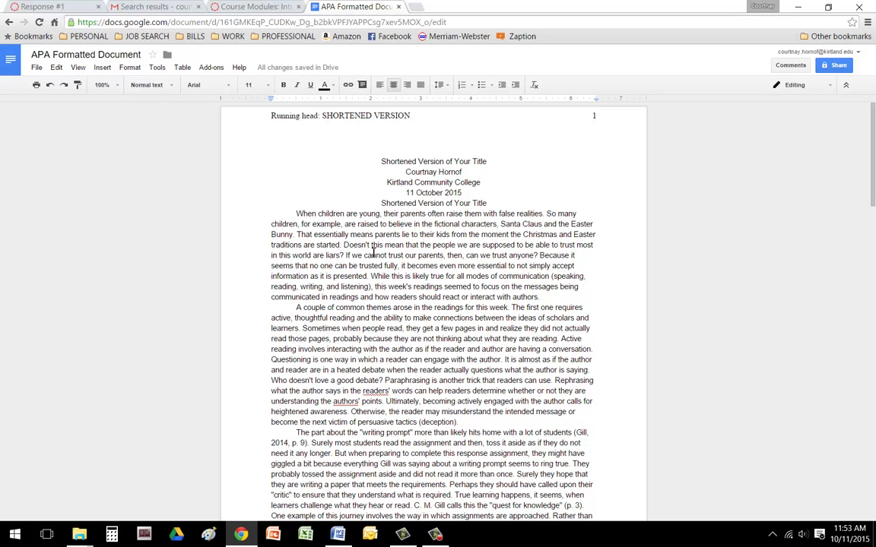
# - Select all text and confirm 1-inch margins on a portrait letter page in Page setup
pyautogui.scroll(-10, 453, 289)
pyautogui.scroll(10, 460, 288)
pyautogui.hotkey('ctrl', 'a')
pyautogui.click(36, 67)
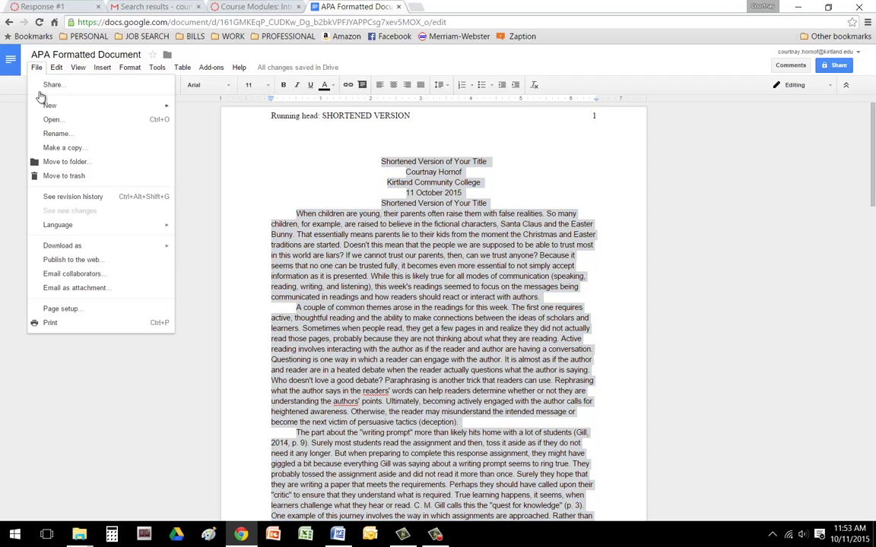
pyautogui.click(53, 309)
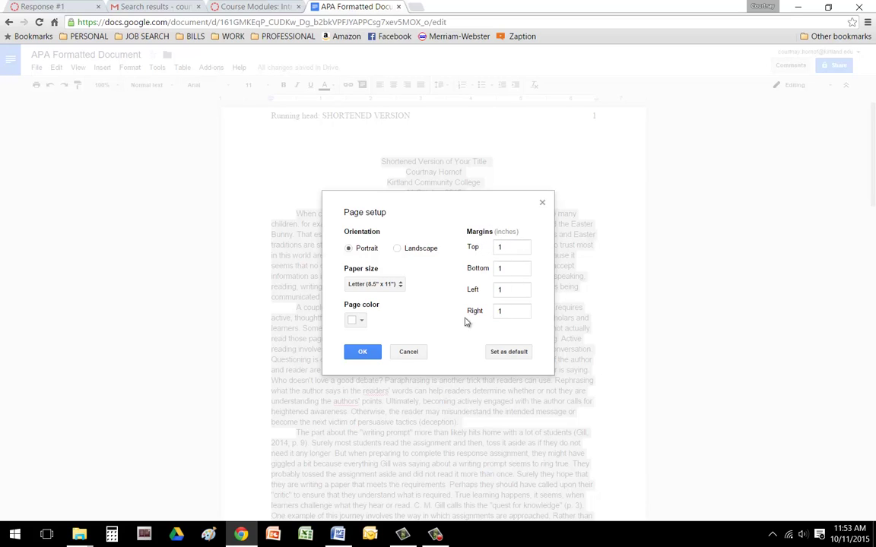
pyautogui.click(360, 352)
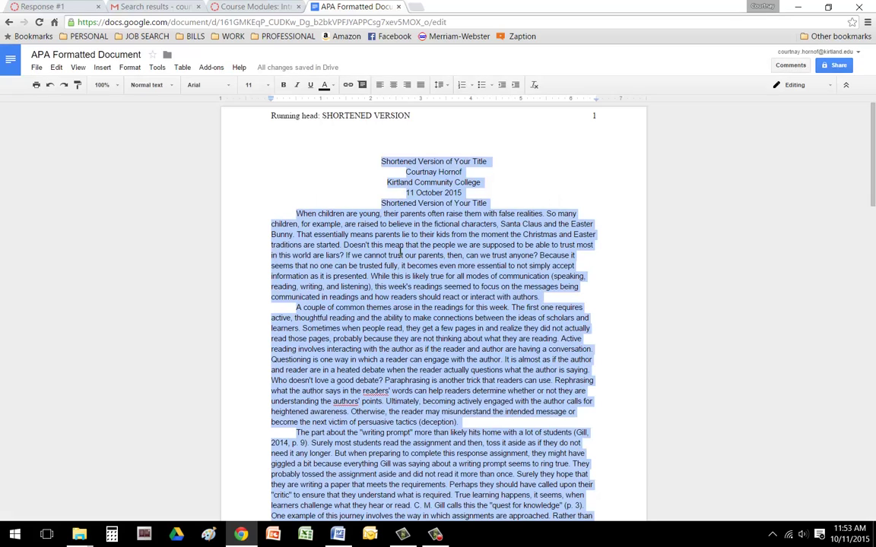
# - Set all text to Times New Roman 12 with double line spacing
pyautogui.click(215, 85)
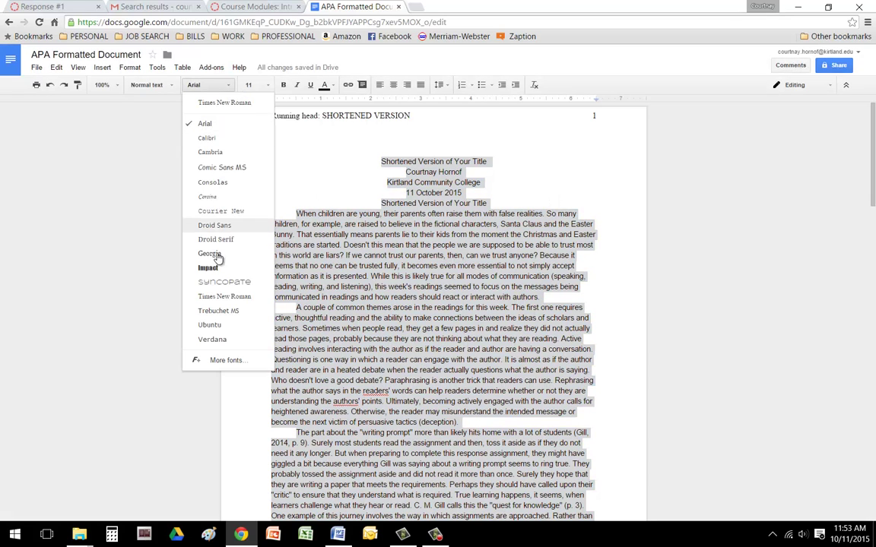
pyautogui.click(224, 102)
pyautogui.click(248, 84)
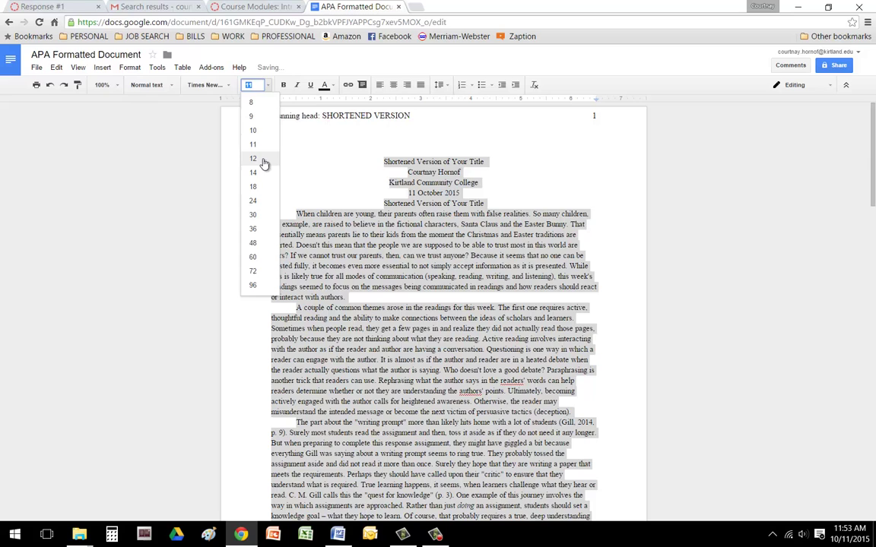
pyautogui.click(259, 162)
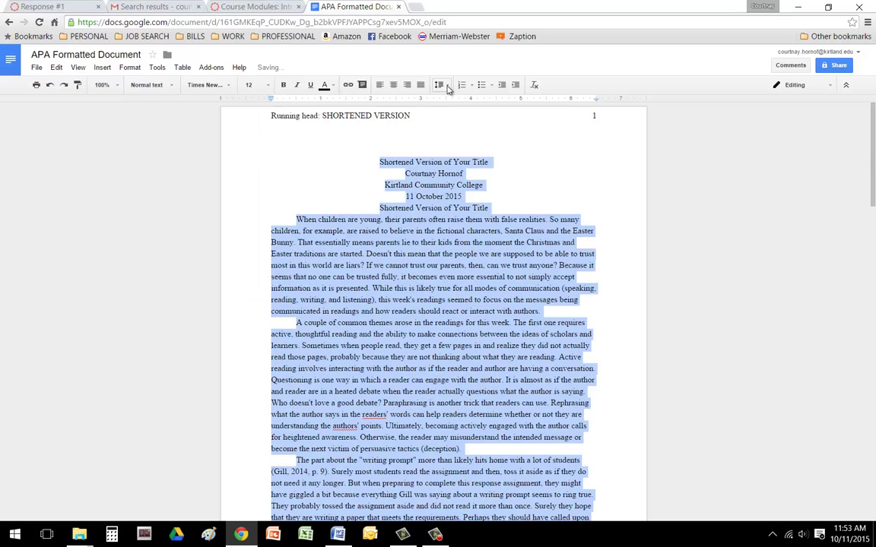
pyautogui.click(441, 85)
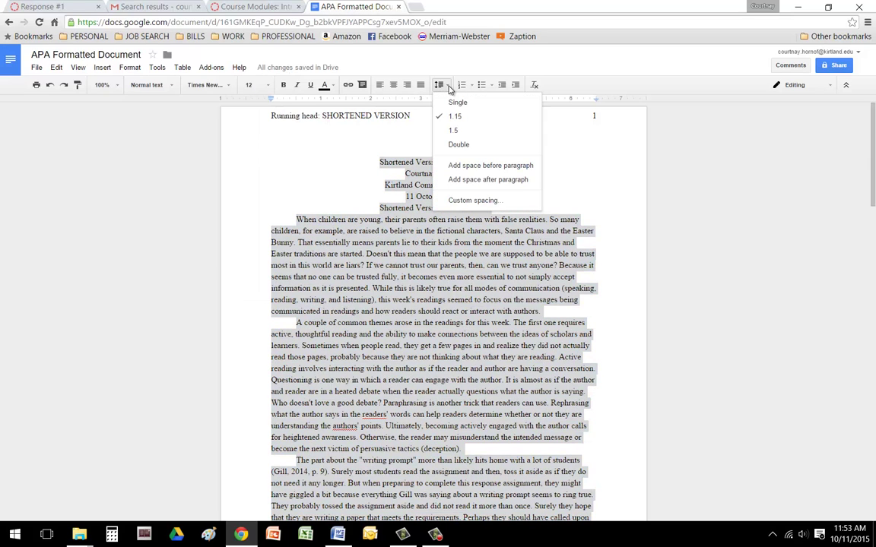
pyautogui.click(456, 144)
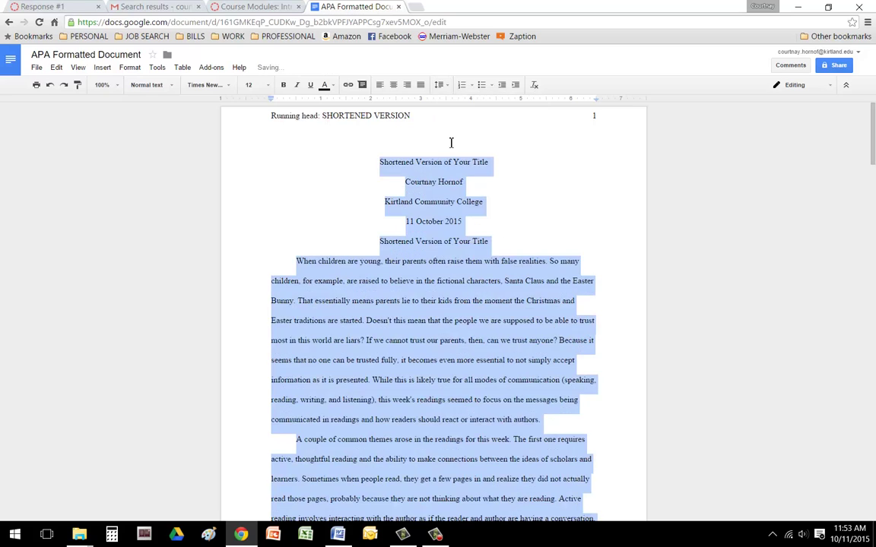
pyautogui.click(404, 275)
pyautogui.click(380, 164)
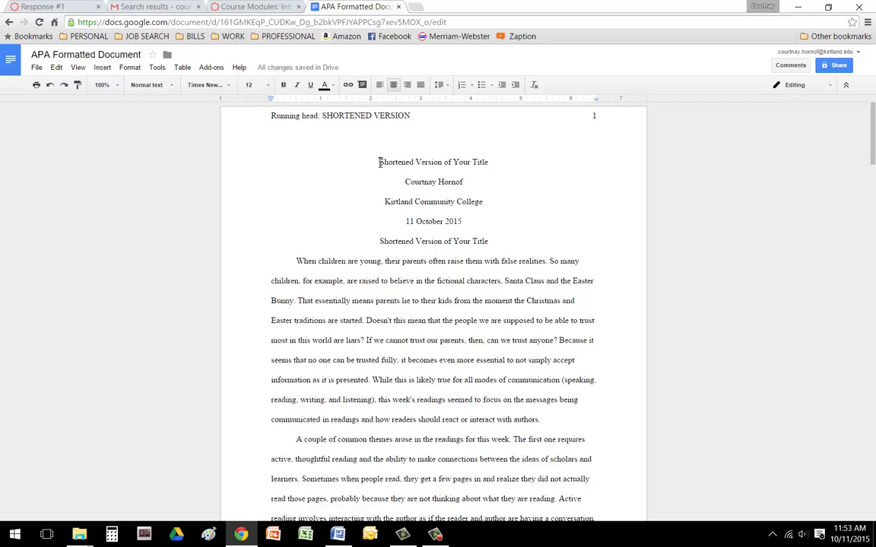
# - Add blank lines above the title block to lower it toward mid-page on page 1
pyautogui.press('Return')
pyautogui.press('Return')
pyautogui.press('Return')
pyautogui.press('Return')
pyautogui.press('Return')
pyautogui.press('Return')
pyautogui.press('Return')
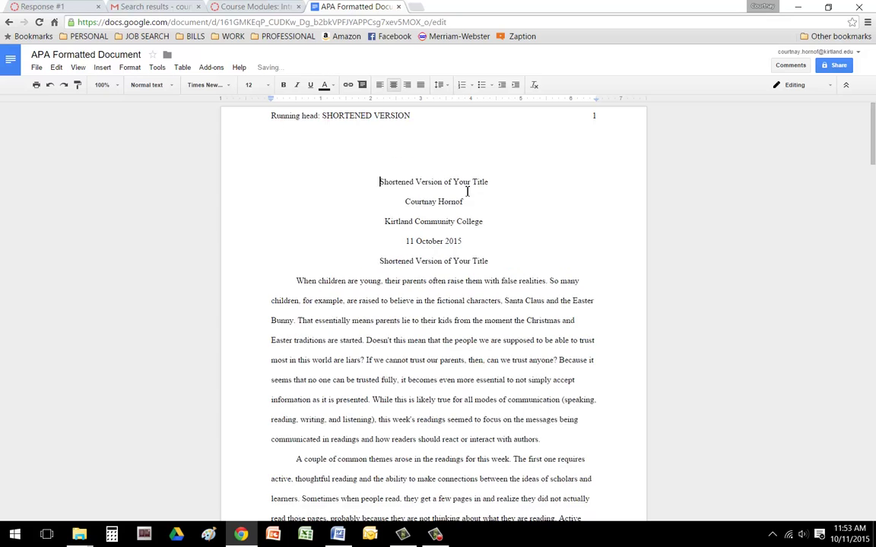
pyautogui.press('Return')
pyautogui.press('Return')
pyautogui.press('Return')
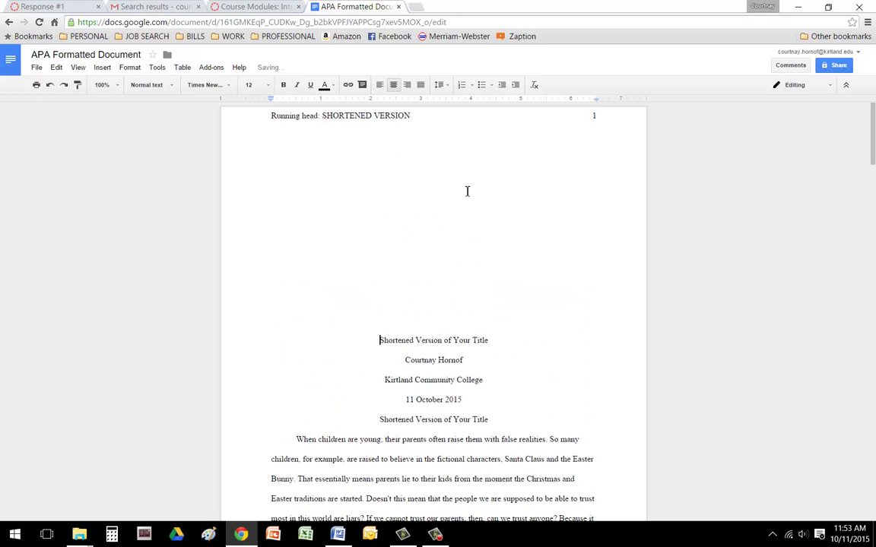
pyautogui.scroll(-3, 456, 250)
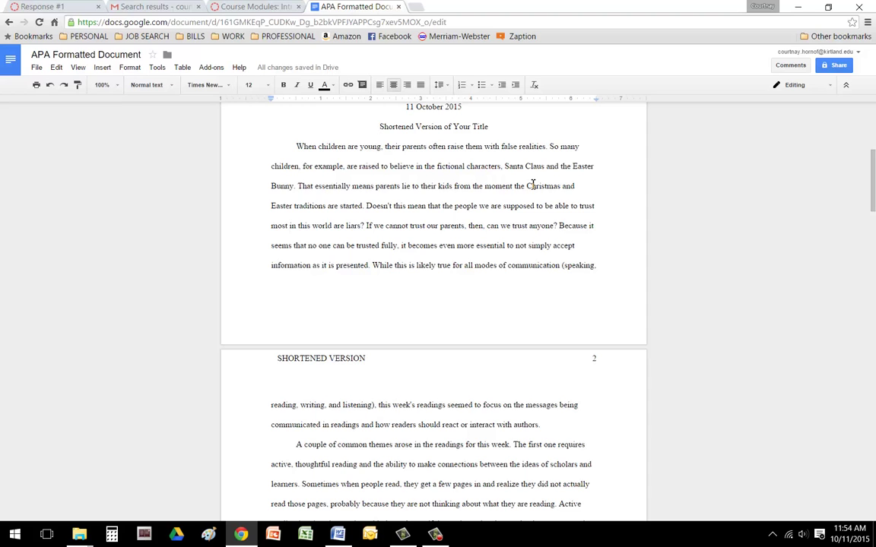
# - Insert line breaks before the essay title so the title and text start on page 2
pyautogui.press('Return')
pyautogui.press('Return')
pyautogui.press('Return')
pyautogui.press('Return')
pyautogui.press('Return')
pyautogui.press('Return')
pyautogui.press('Return')
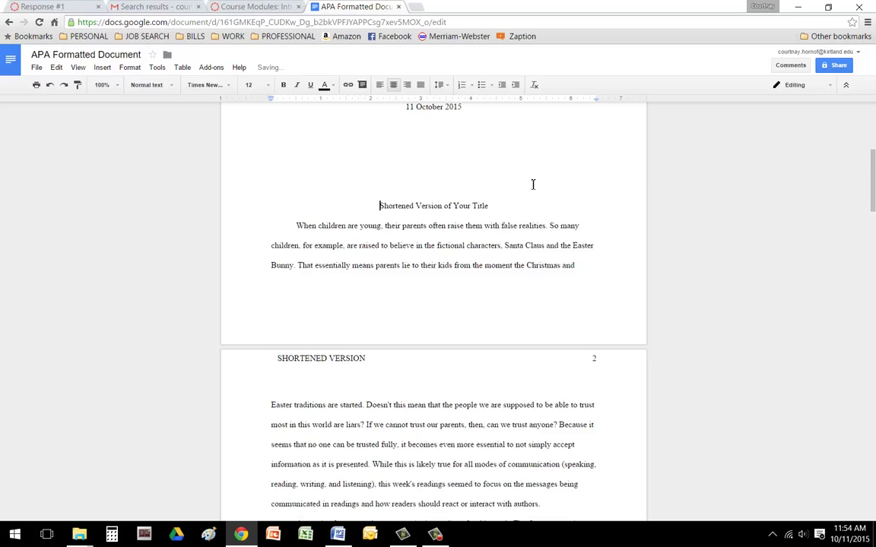
pyautogui.press('Return')
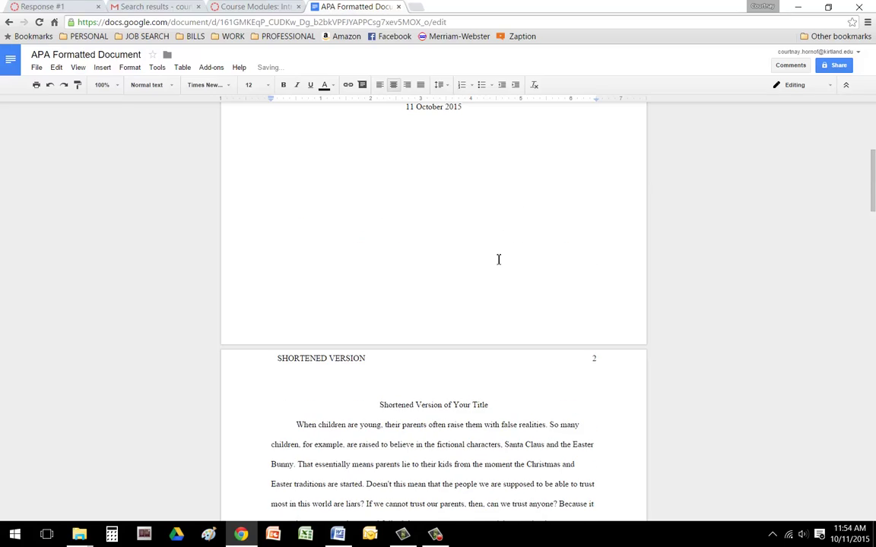
pyautogui.scroll(-20, 497, 259)
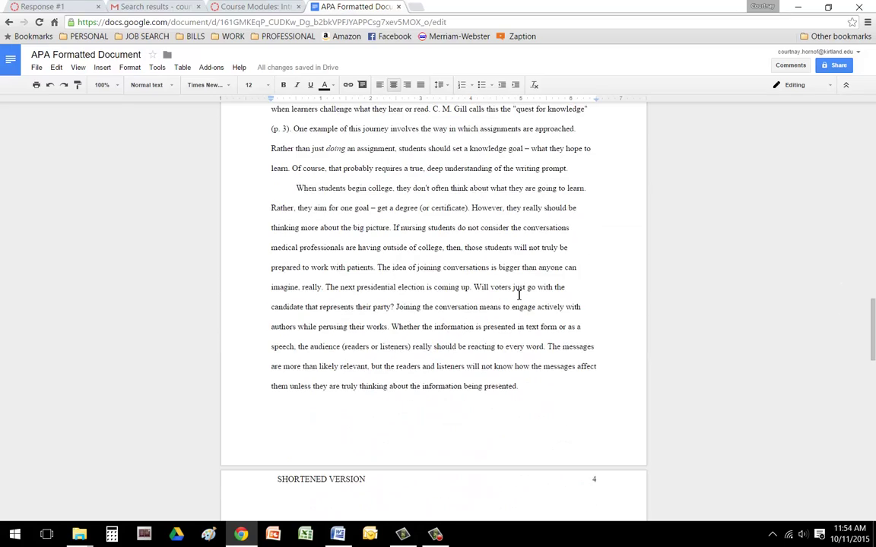
# - Delete the trailing blank lines after 'presented.' so the document is three pages
pyautogui.scroll(-3, 519, 295)
pyautogui.scroll(4, 467, 268)
pyautogui.scroll(-3, 553, 271)
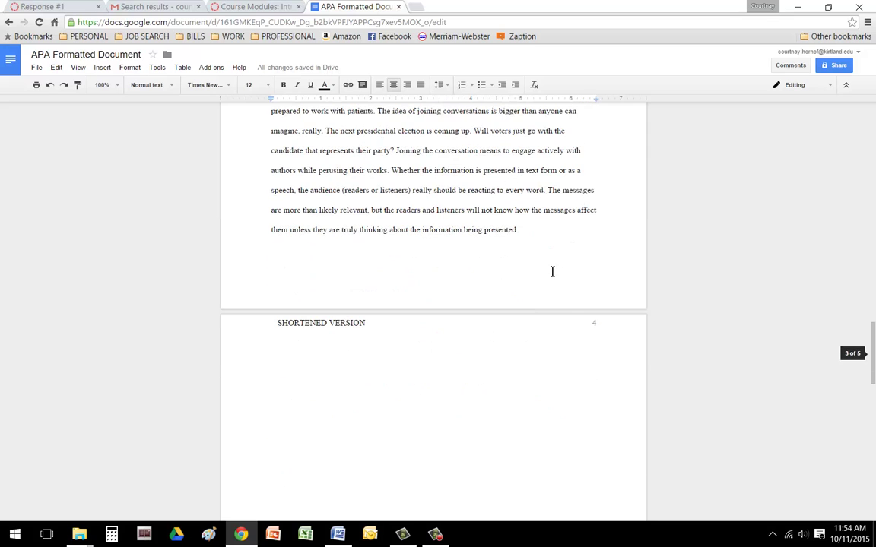
pyautogui.moveTo(553, 271); pyautogui.dragTo(574, 404)
pyautogui.press('BackSpace')
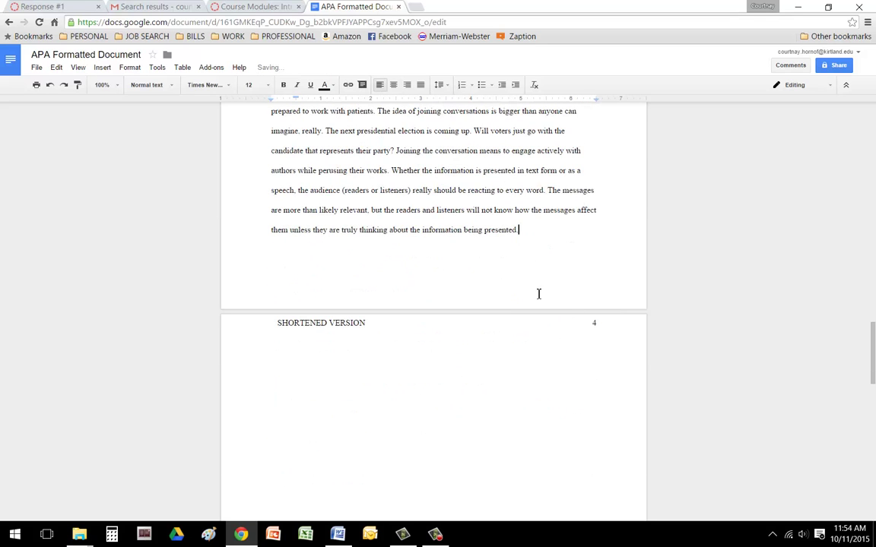
pyautogui.hotkey('shift', 'Down')
pyautogui.hotkey('shift', 'Down')
pyautogui.hotkey('shift', 'Down')
pyautogui.hotkey('shift', 'Down')
pyautogui.hotkey('shift', 'Down')
pyautogui.hotkey('shift', 'Down')
pyautogui.hotkey('shift', 'Down')
pyautogui.hotkey('shift', 'Down')
pyautogui.hotkey('shift', 'Down')
pyautogui.hotkey('shift', 'Down')
pyautogui.hotkey('shift', 'Down')
pyautogui.hotkey('shift', 'Down')
pyautogui.hotkey('shift', 'Down')
pyautogui.hotkey('shift', 'Down')
pyautogui.hotkey('shift', 'Down')
pyautogui.hotkey('shift', 'Down')
pyautogui.hotkey('shift', 'Down')
pyautogui.hotkey('shift', 'Down')
pyautogui.hotkey('shift', 'Down')
pyautogui.hotkey('shift', 'Down')
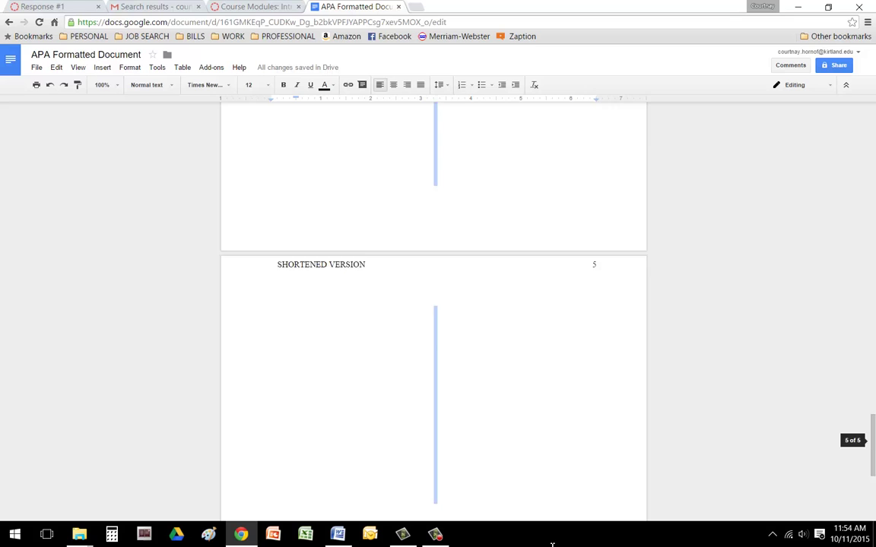
pyautogui.press('BackSpace')
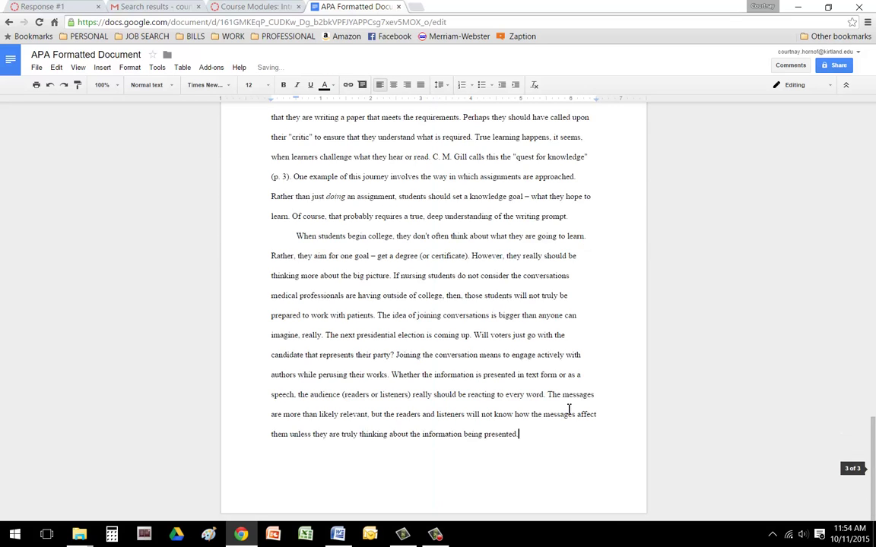
pyautogui.scroll(3, 570, 411)
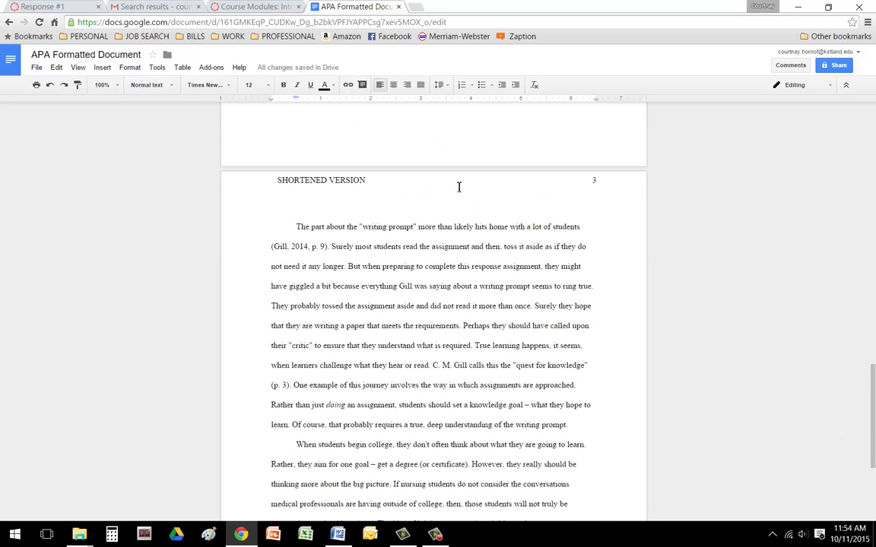
pyautogui.scroll(13, 543, 193)
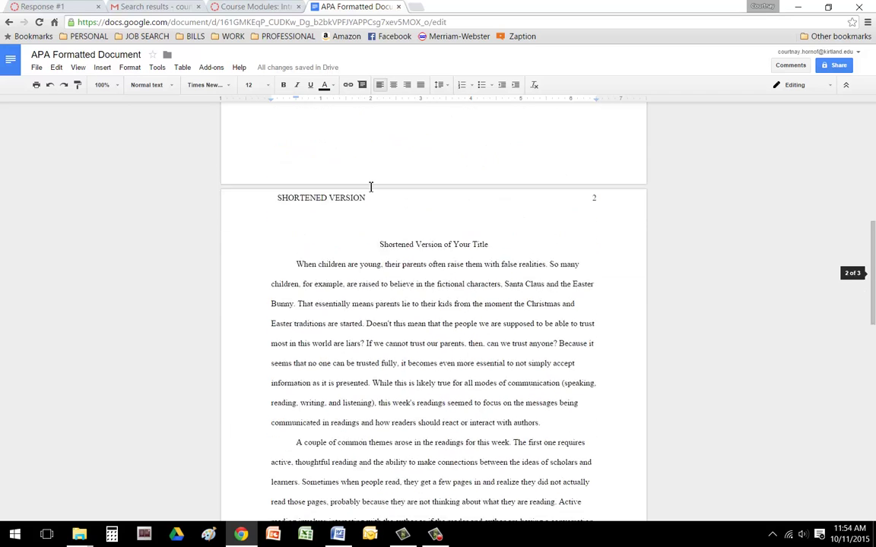
pyautogui.scroll(2, 441, 238)
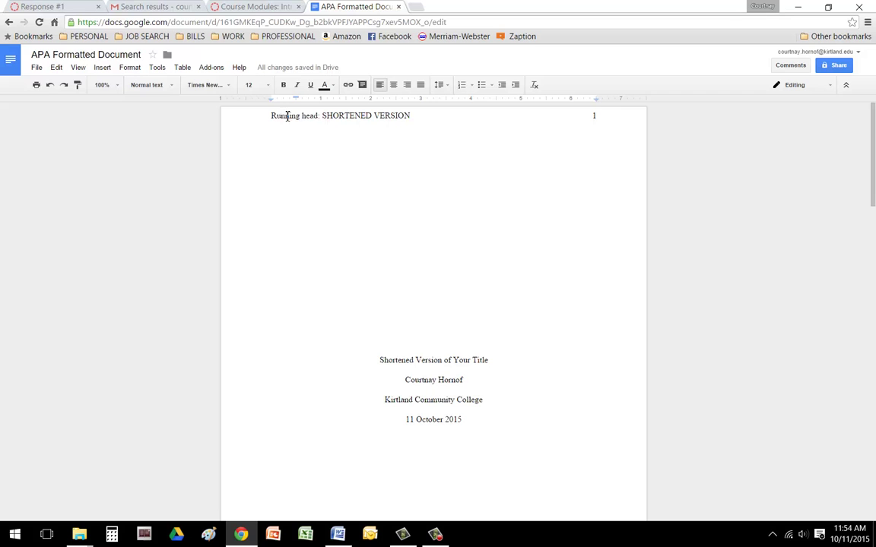
pyautogui.scroll(-8, 543, 245)
pyautogui.scroll(8, 544, 244)
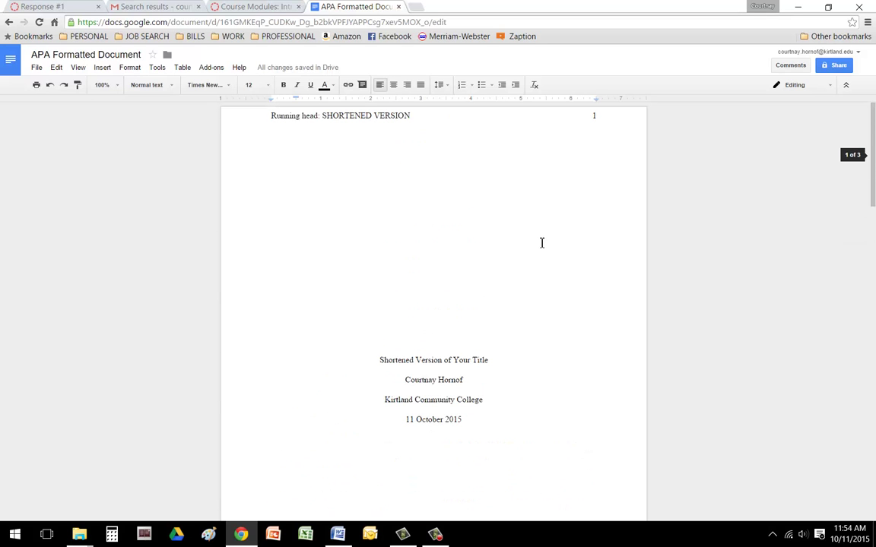